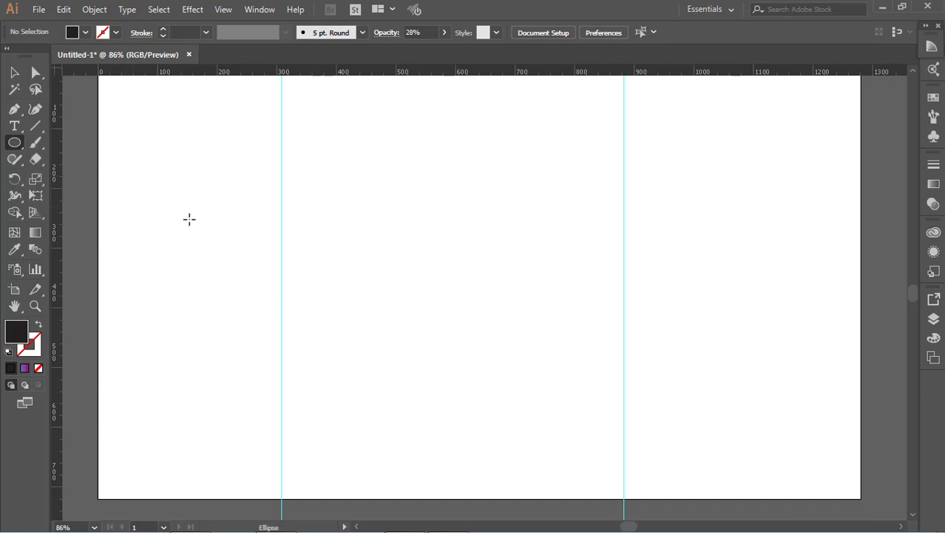
Step: Draw a circle about 467 px wide between the vertical guides and give it no fill and a black stroke
left_click_drag(327, 135, 603, 400)
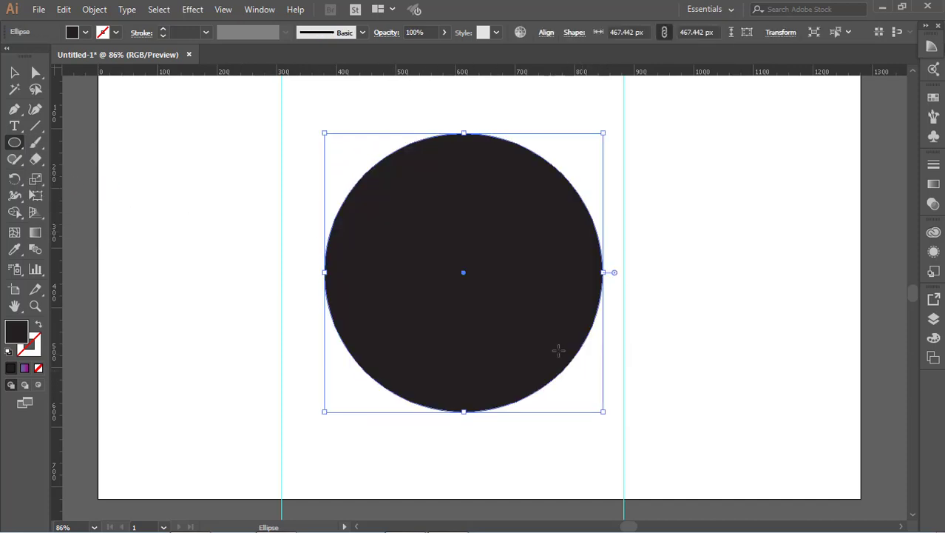
left_click(85, 32)
left_click(9, 55)
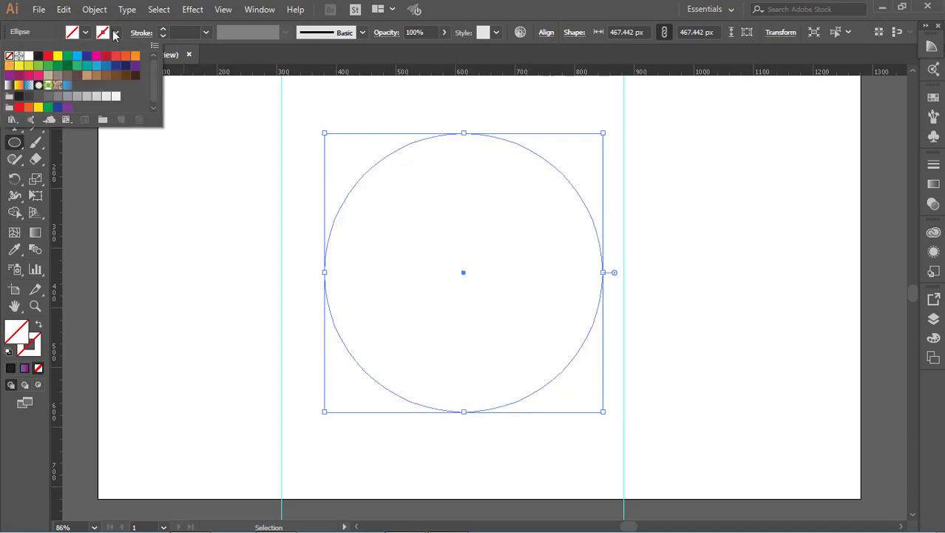
left_click(116, 31)
left_click(39, 55)
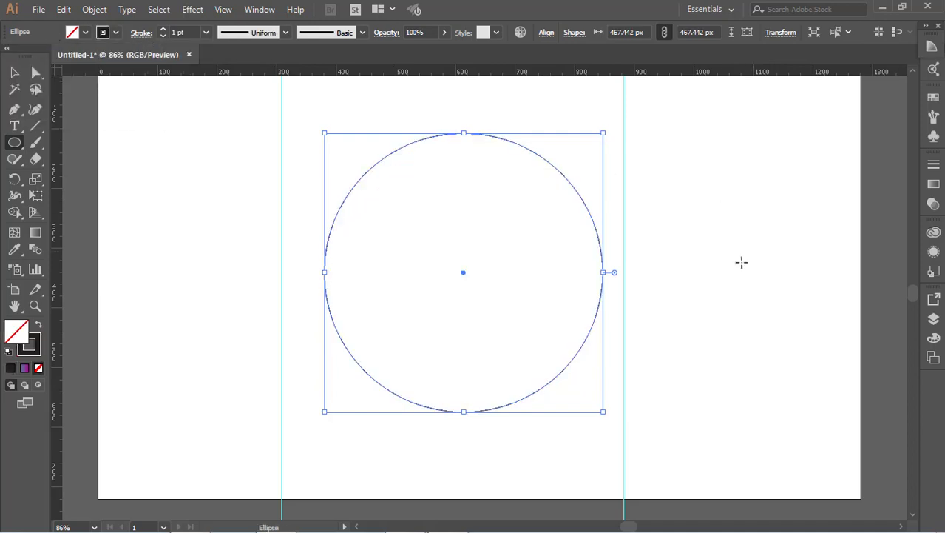
Step: Move the large circle slightly up and to the left, keeping it between the vertical guides
left_click(14, 72)
left_click(584, 259)
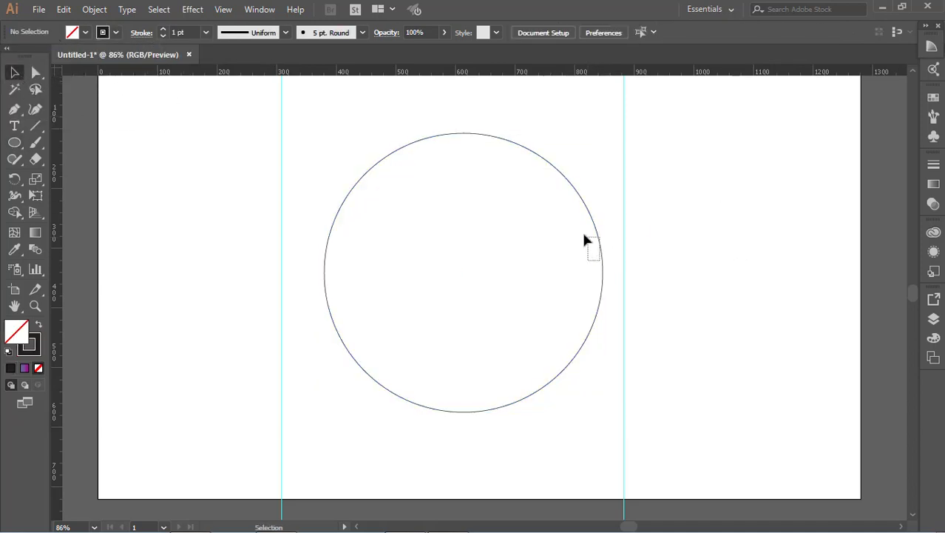
left_click(599, 245)
left_click(670, 277)
left_click_drag(606, 294, 599, 286)
left_click(731, 287)
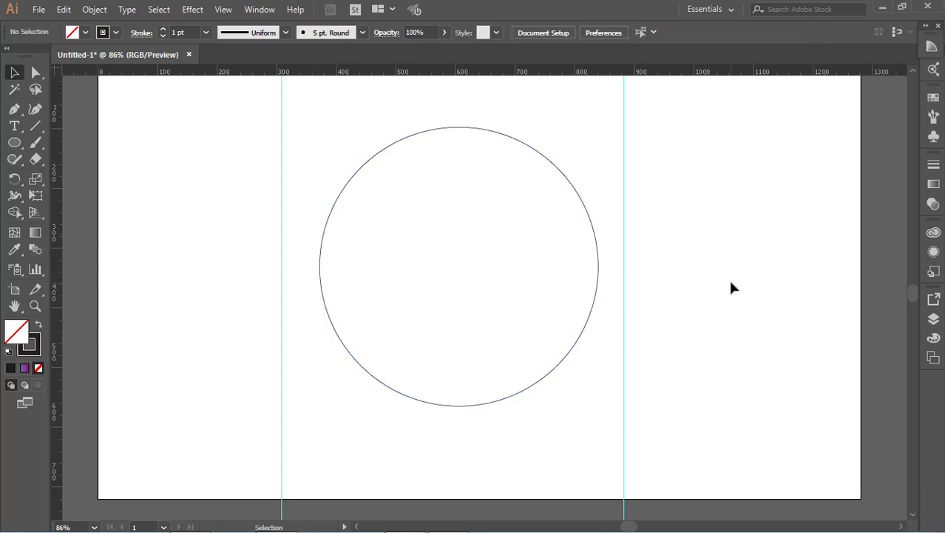
left_click(14, 142)
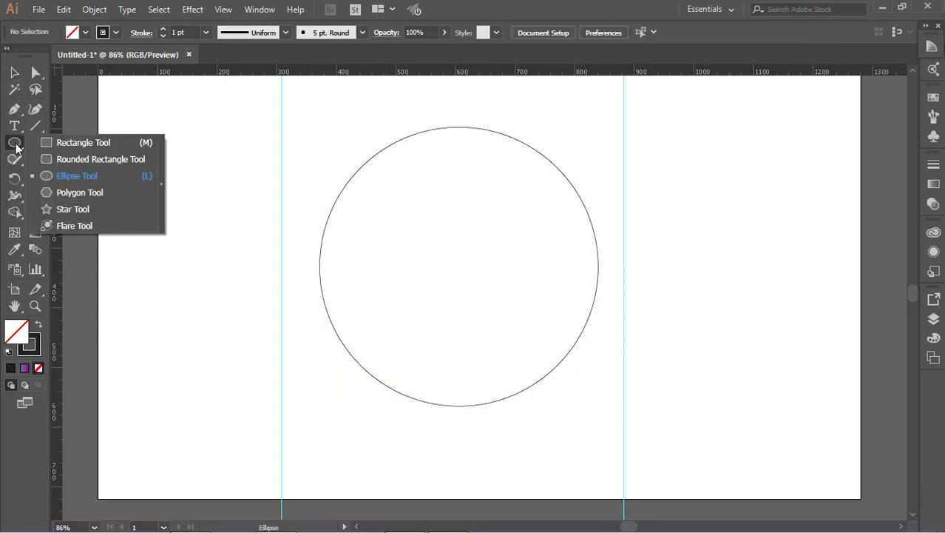
left_click(61, 159)
left_click_drag(193, 223, 220, 253)
key("ctrl+z")
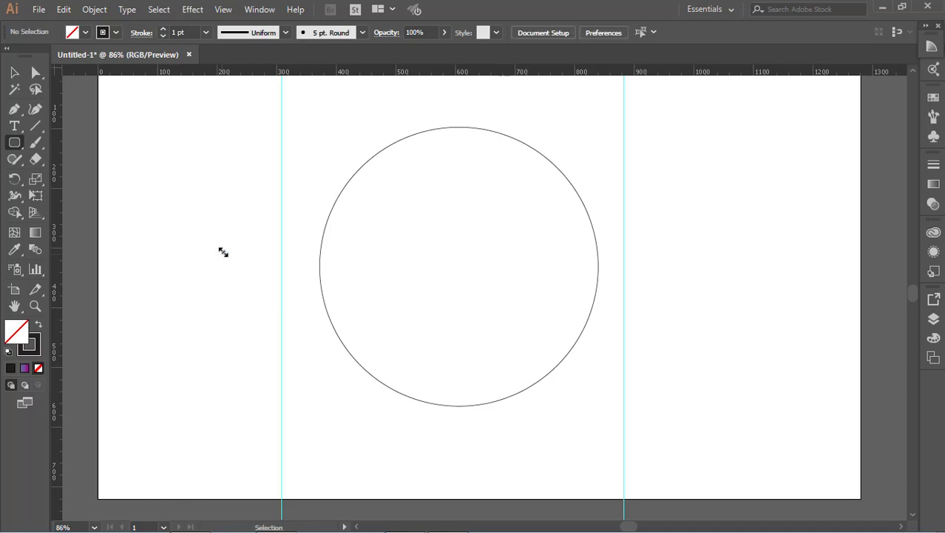
Step: Draw a small circle about 72 px wide left of the large circle and fill it with black
left_click(17, 147)
left_click(74, 176)
left_click_drag(162, 208, 178, 235)
left_click(85, 32)
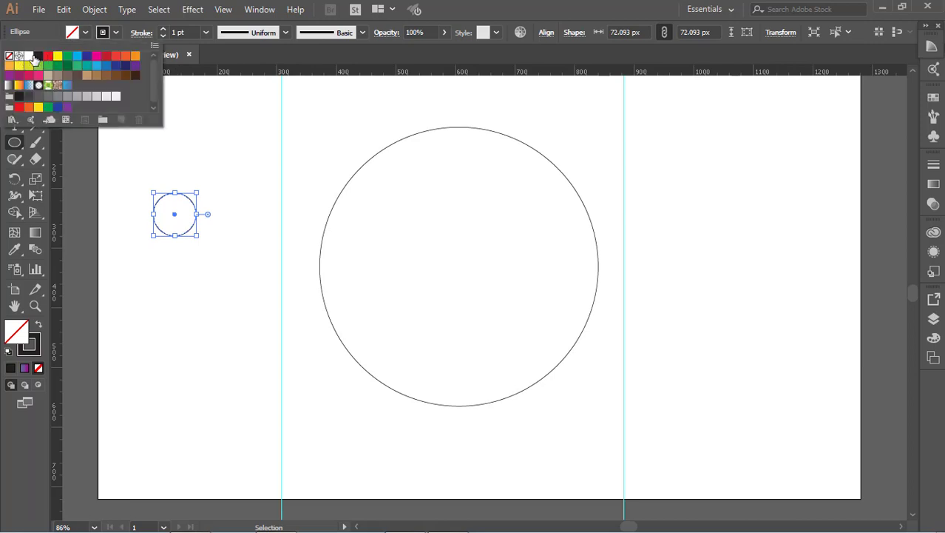
left_click(38, 56)
Step: Give the small circle the yellow-to-red gradient as its fill and remove its stroke
left_click(206, 32)
left_click(206, 32)
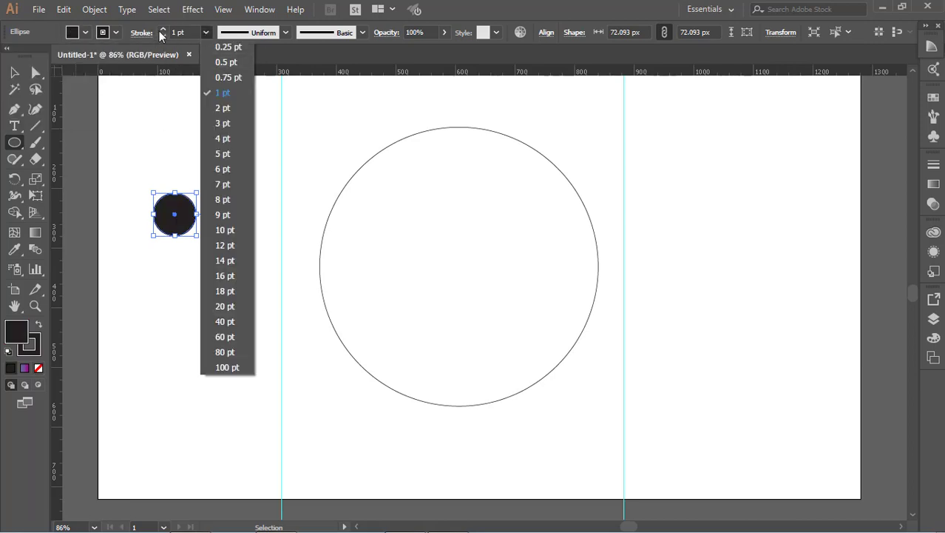
left_click(116, 31)
left_click(116, 31)
left_click(10, 56)
left_click(19, 85)
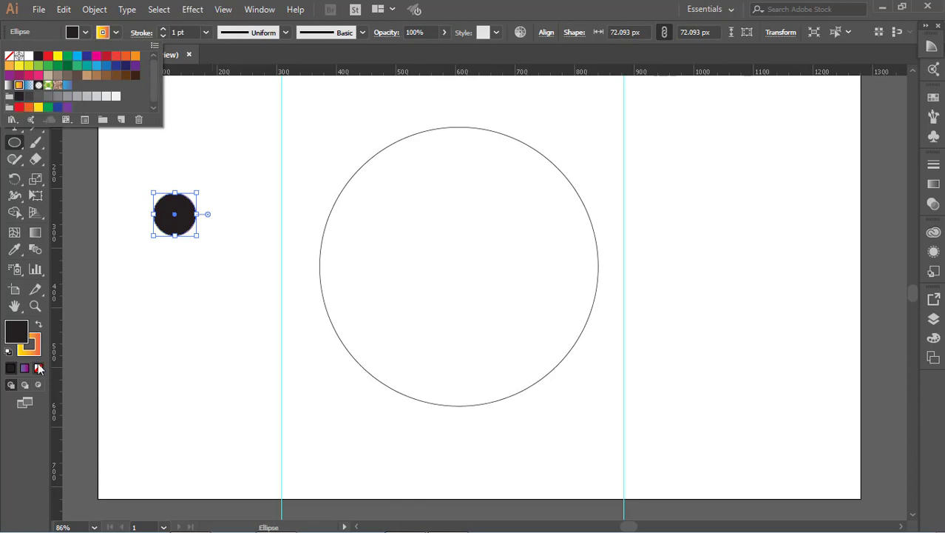
left_click(39, 324)
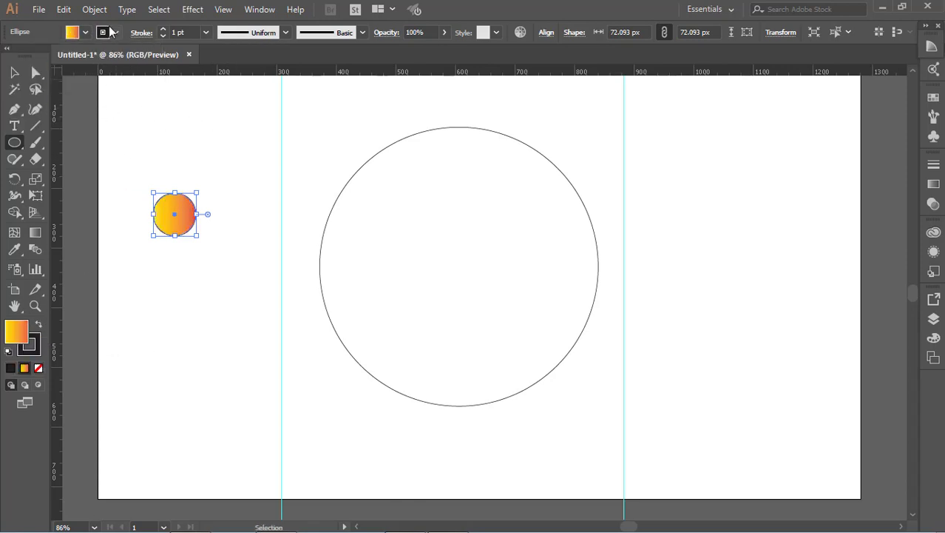
left_click(109, 32)
left_click(10, 56)
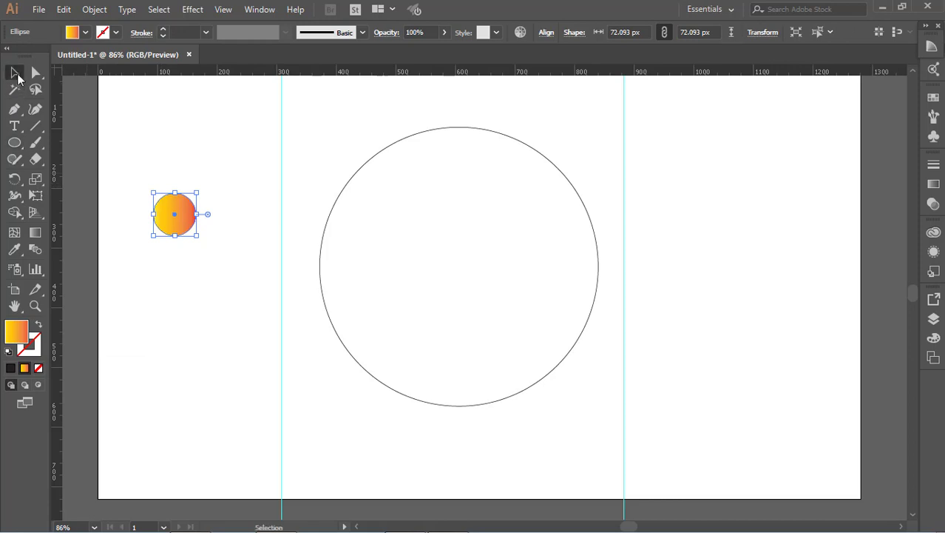
Step: Move the small circle down and slightly left, and place a horizontal guide along its lower edge
left_click(180, 160)
left_click_drag(185, 223, 187, 269)
left_click(307, 78)
left_click_drag(306, 71, 306, 280)
Step: Reverse the small circle's gradient so it runs from red to yellow
left_click(168, 270)
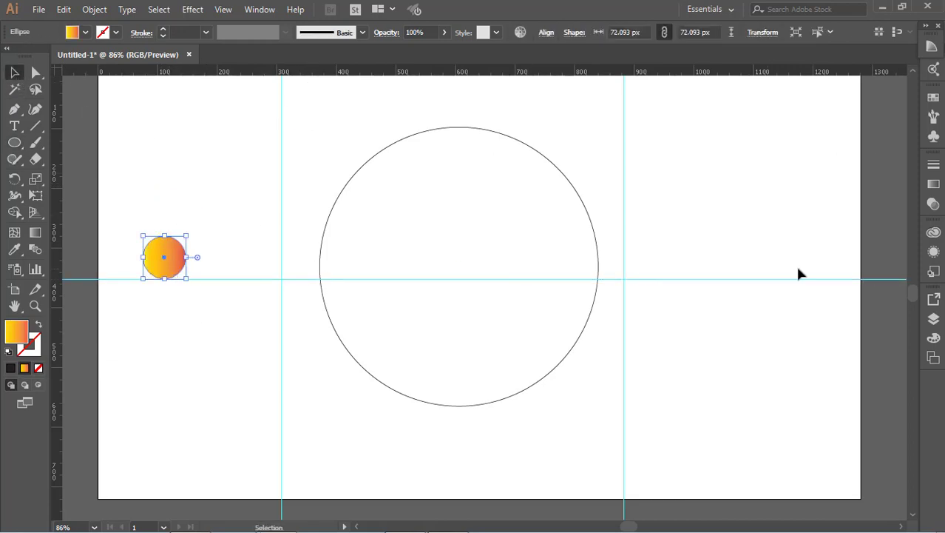
left_click(934, 203)
left_click(802, 166)
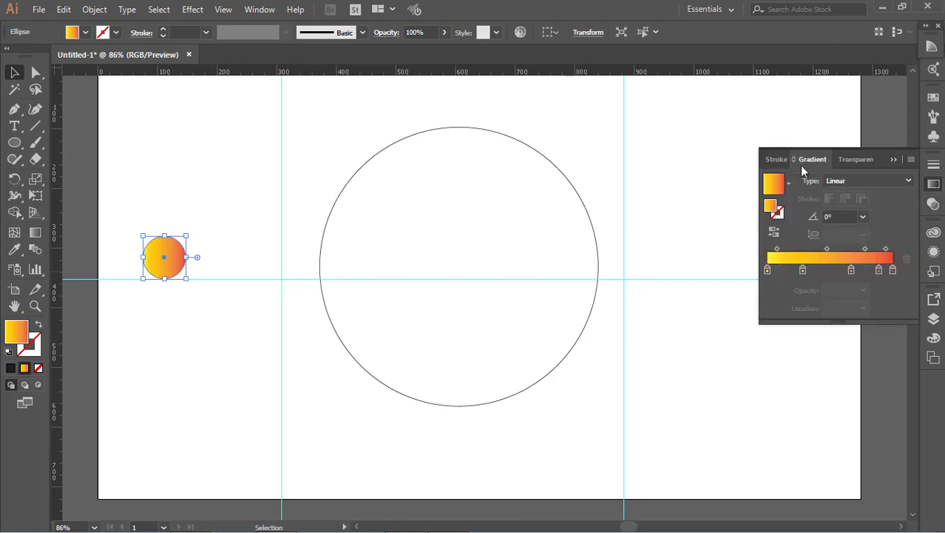
left_click(773, 232)
left_click(206, 328)
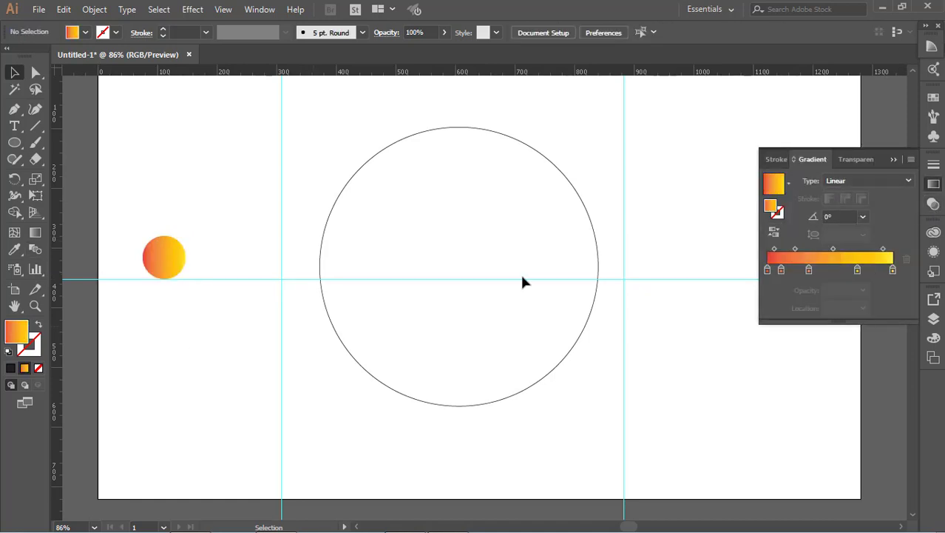
left_click(892, 161)
Step: Copy the small circle straight across to the artboard's right side and make a blend between the two small circles
left_click_drag(183, 266, 831, 265)
left_click(834, 273)
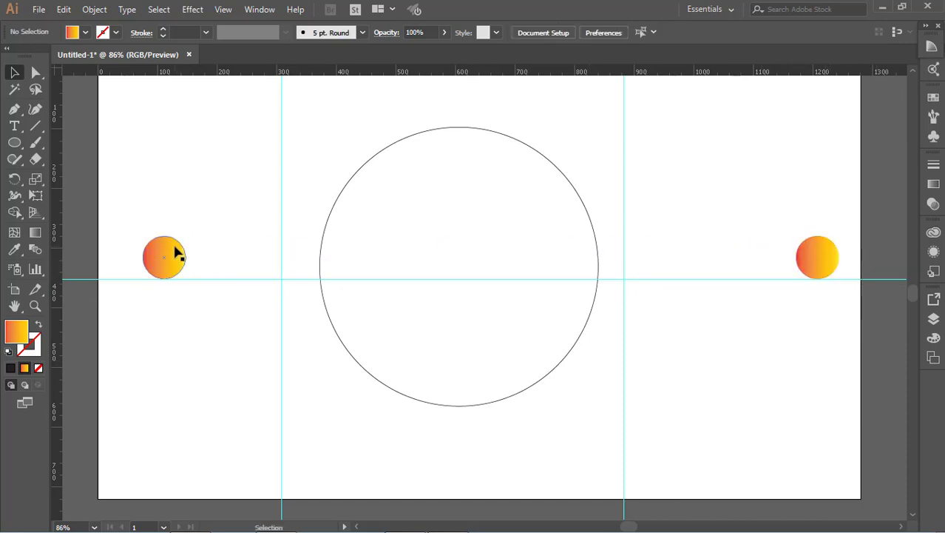
left_click(176, 253)
left_click(809, 258, "shift")
left_click(34, 249)
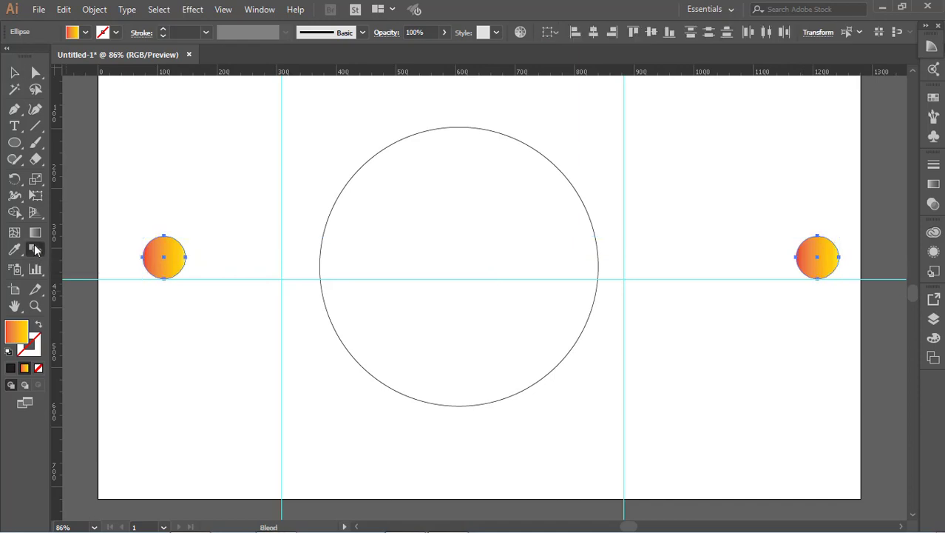
left_click(95, 9)
mouse_move(146, 358)
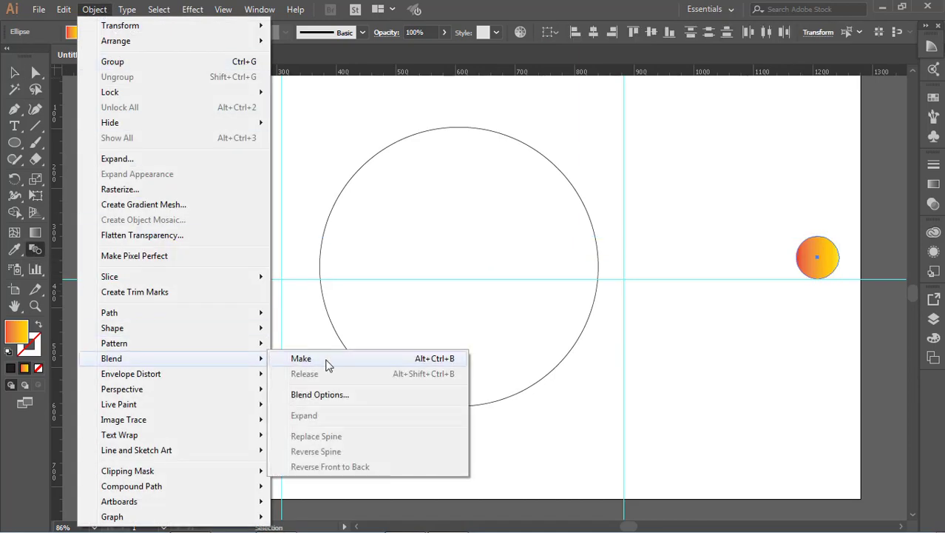
left_click(330, 359)
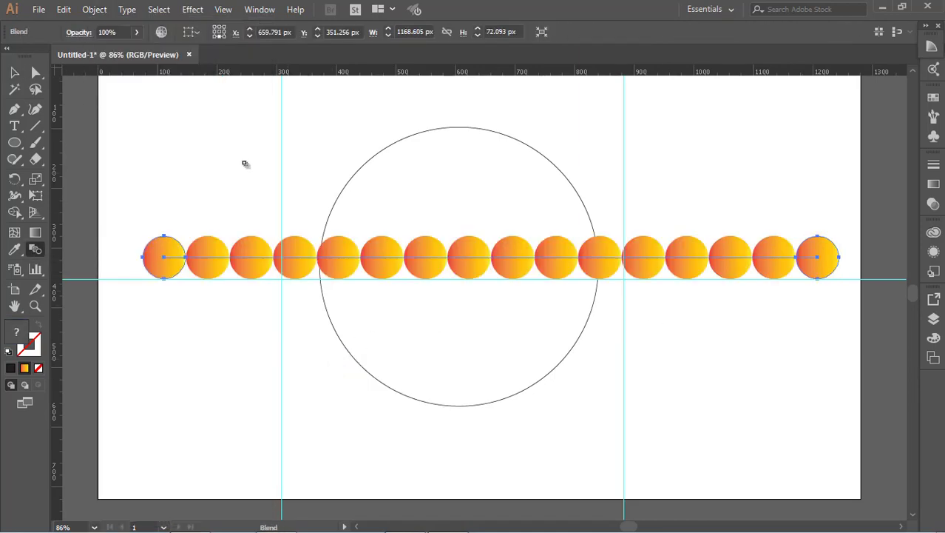
left_click(19, 75)
left_click(266, 174)
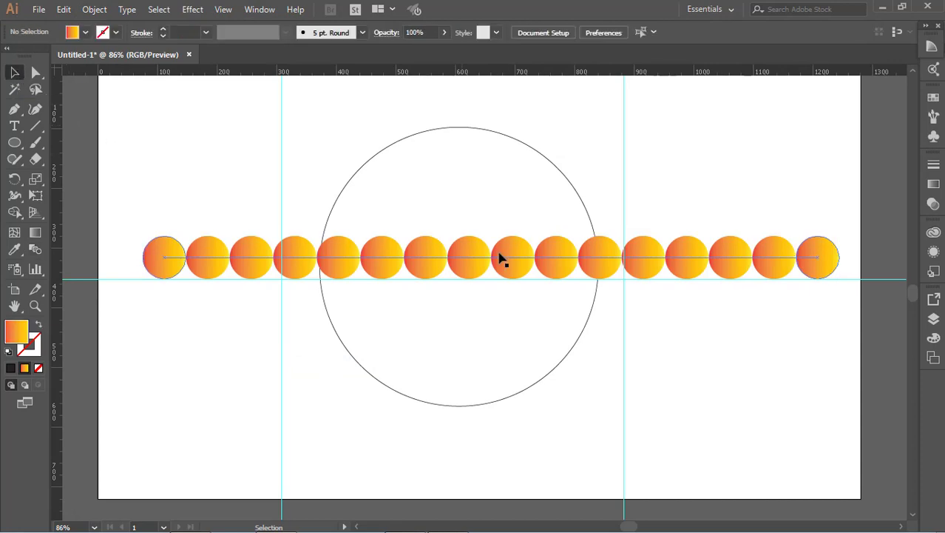
Step: Preview the blend with its spacing set to Specified Distance at 1 px
left_click(510, 259)
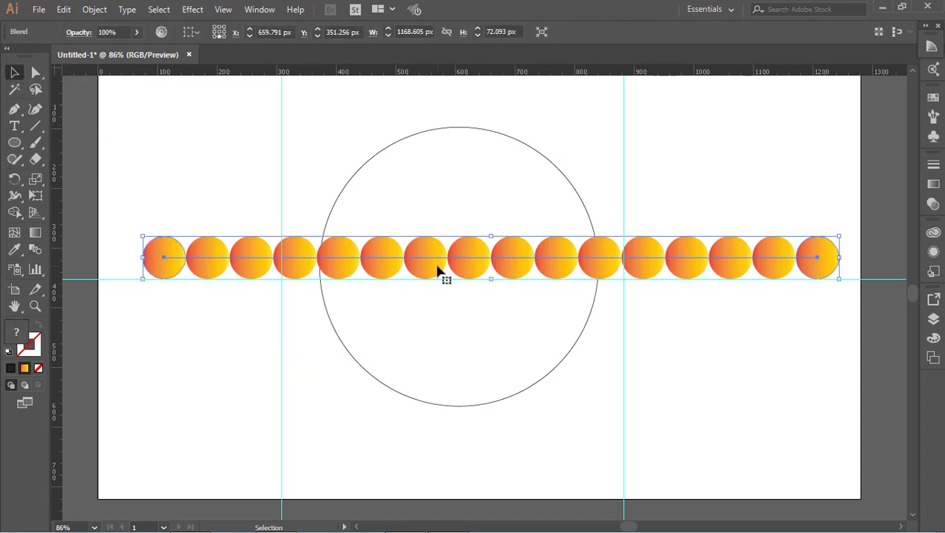
left_click(95, 9)
mouse_move(167, 363)
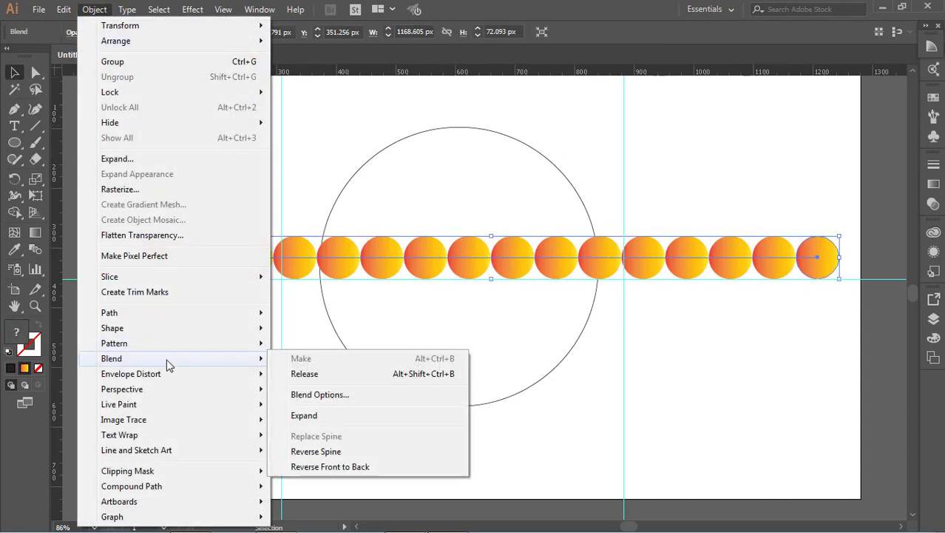
left_click(436, 396)
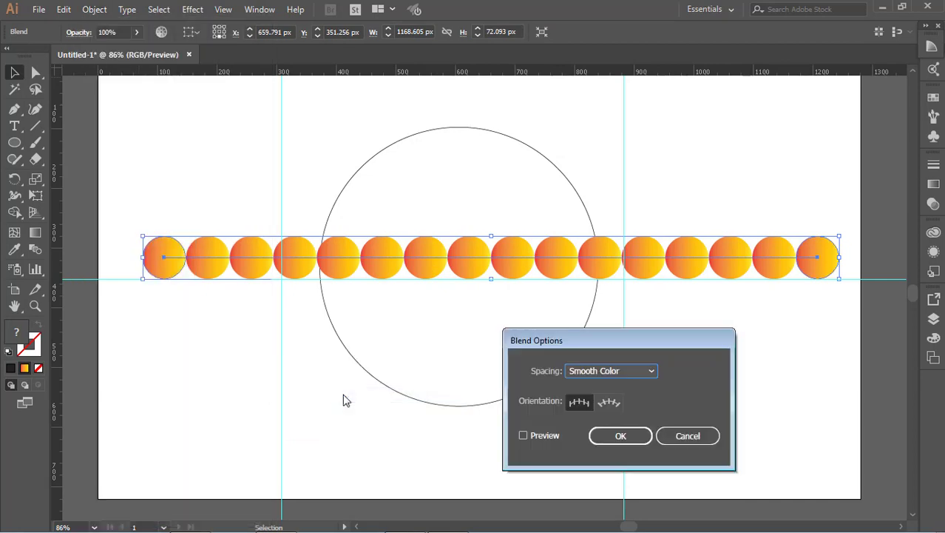
left_click(534, 436)
left_click(611, 372)
left_click(615, 413)
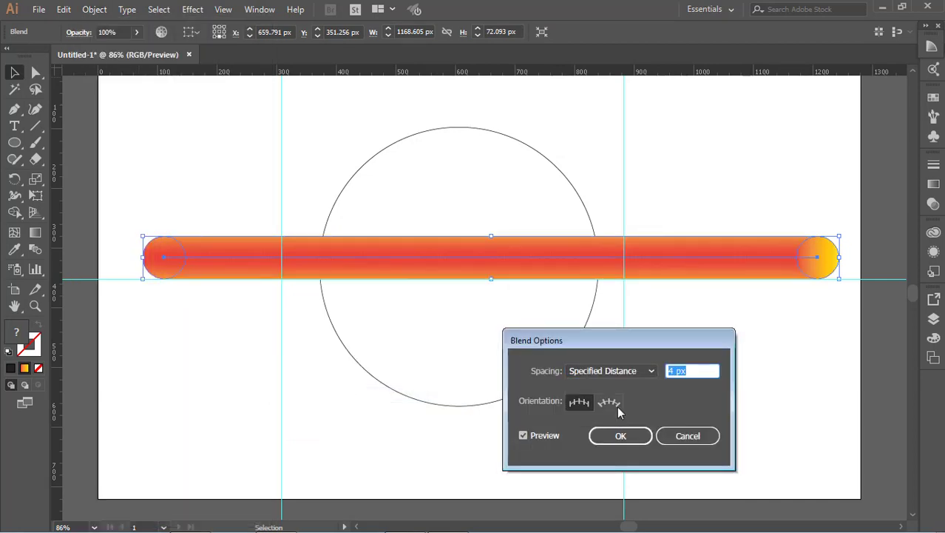
type("1")
left_click(545, 437)
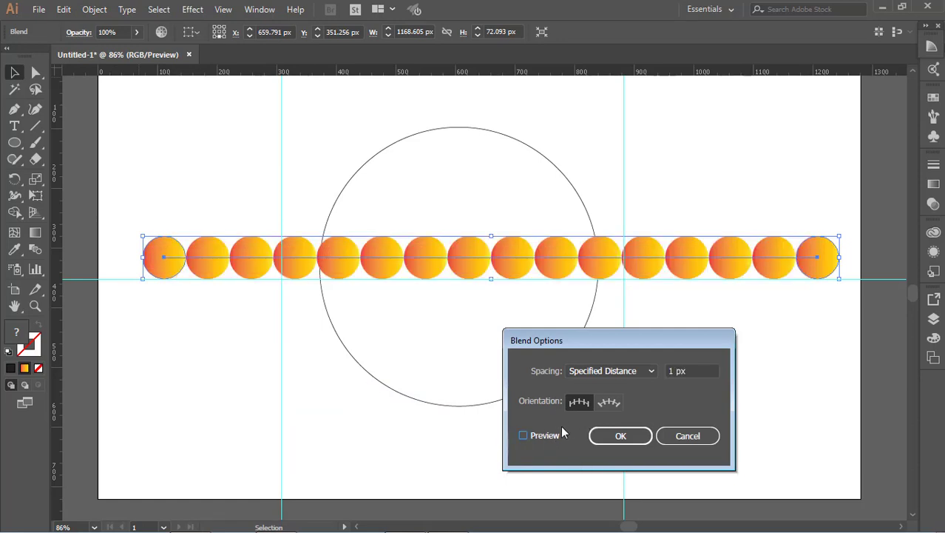
left_click(545, 435)
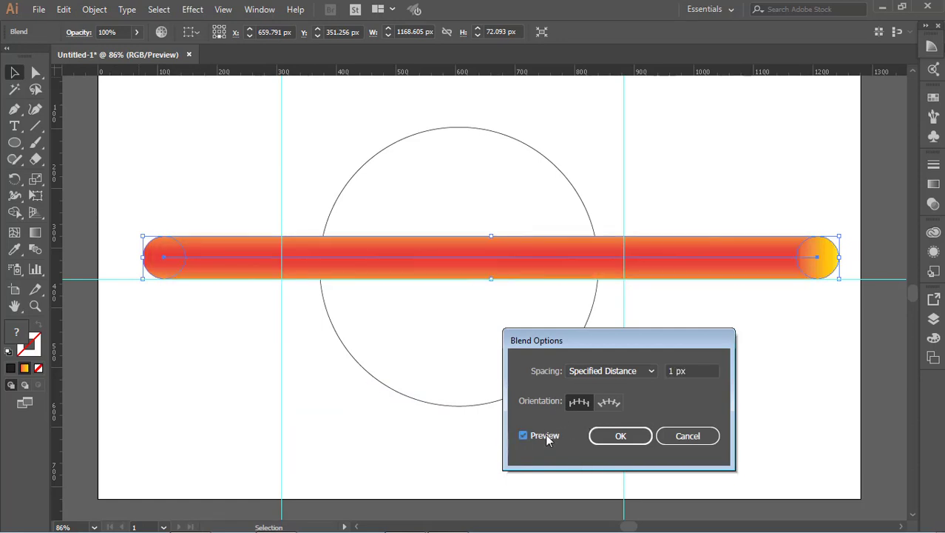
Step: Try the blend with Specified Steps spacing and 20 steps
left_click(597, 370)
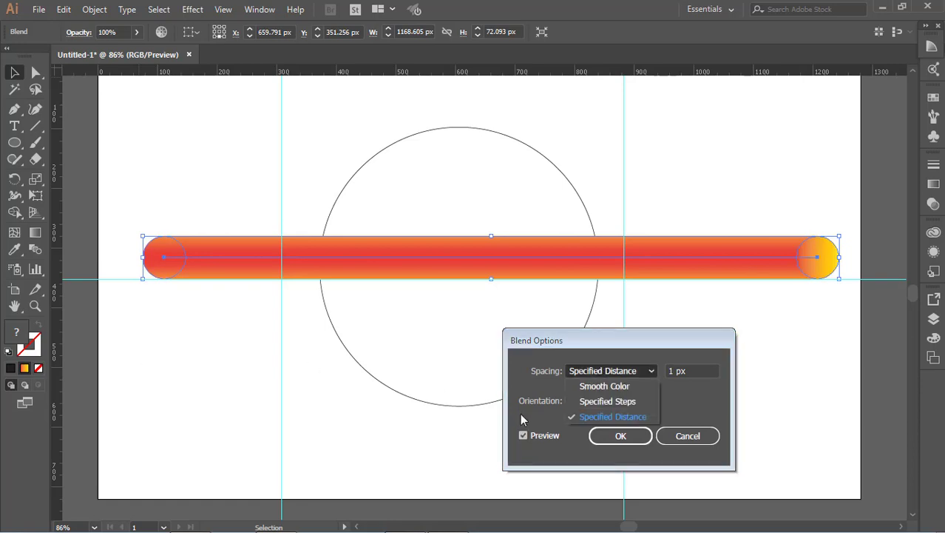
left_click(599, 399)
left_click(611, 374)
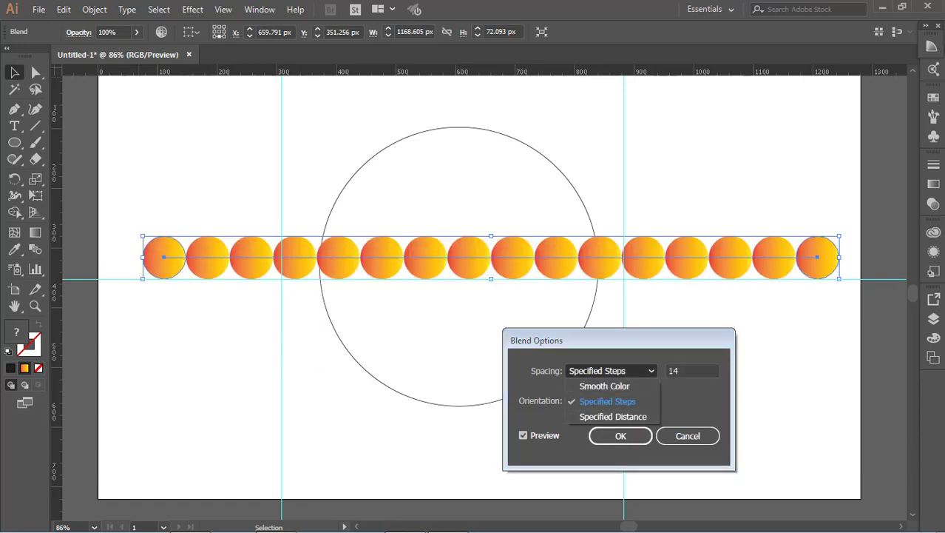
left_click(686, 370)
left_click_drag(687, 369, 642, 379)
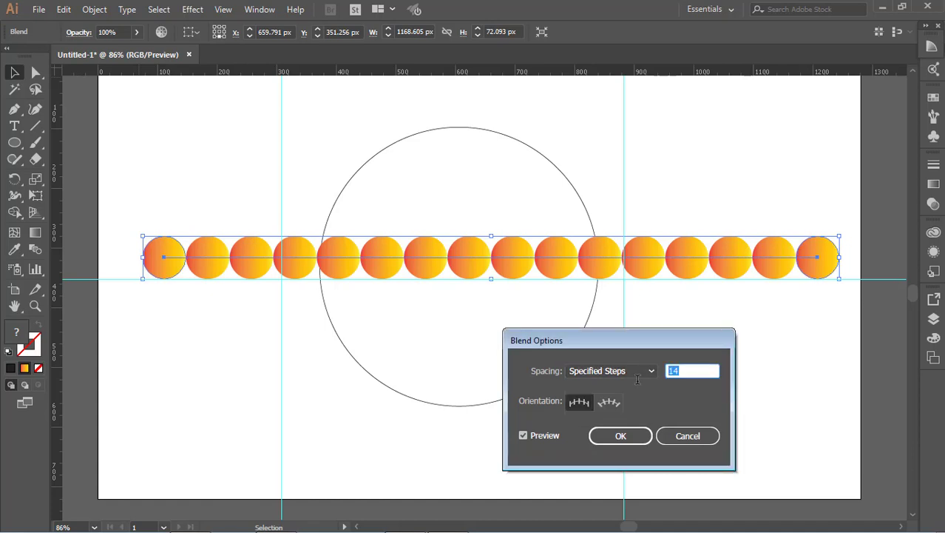
type("20")
left_click(523, 436)
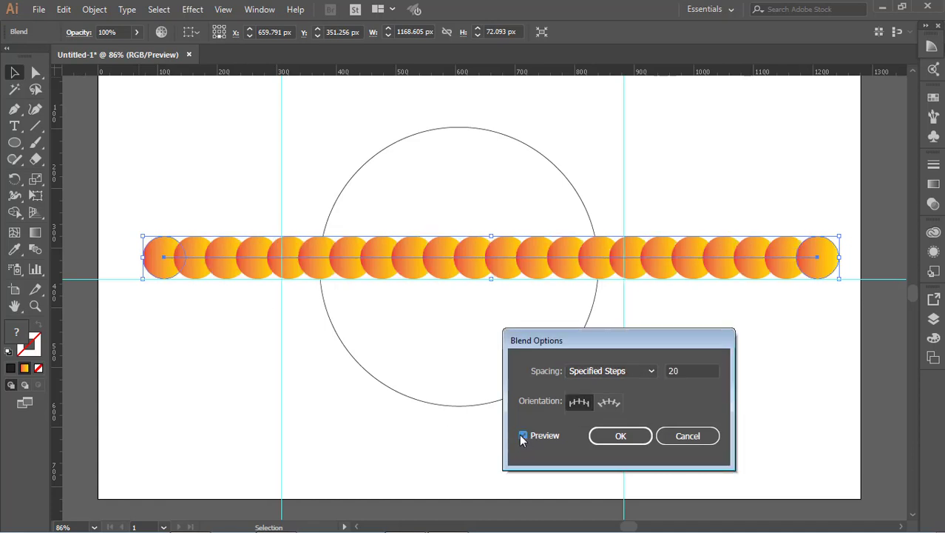
Step: Switch the blend spacing back to Specified Distance at 1 px and apply the options
left_click(610, 371)
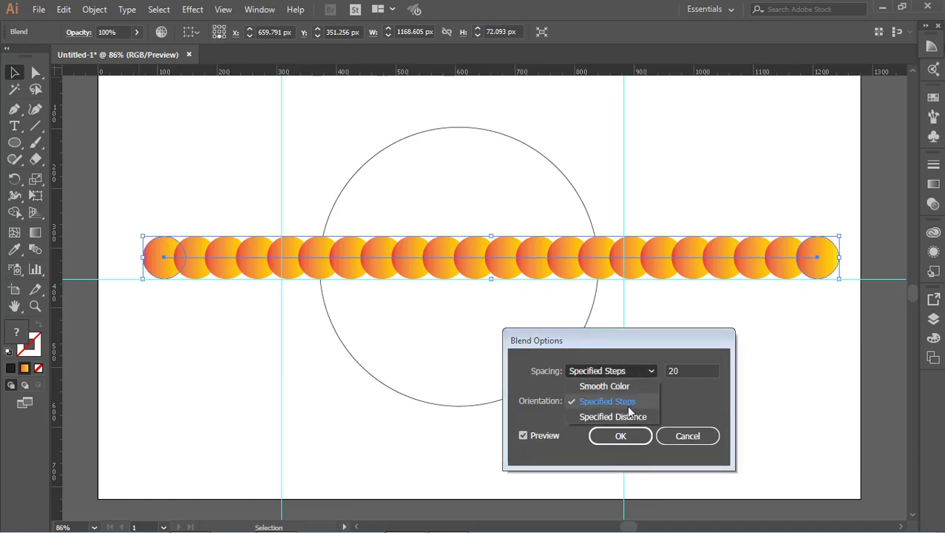
left_click(598, 402)
left_click(624, 437)
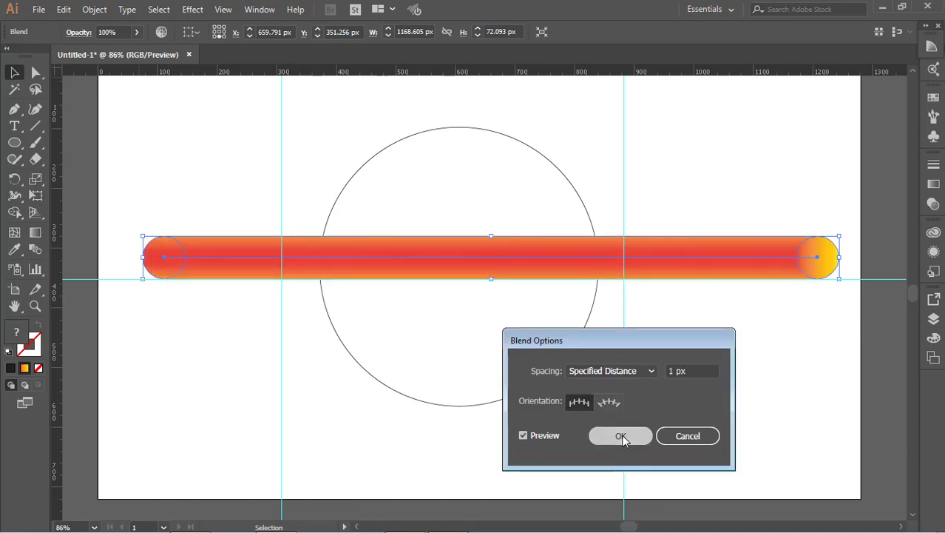
left_click(676, 371)
left_click(689, 269)
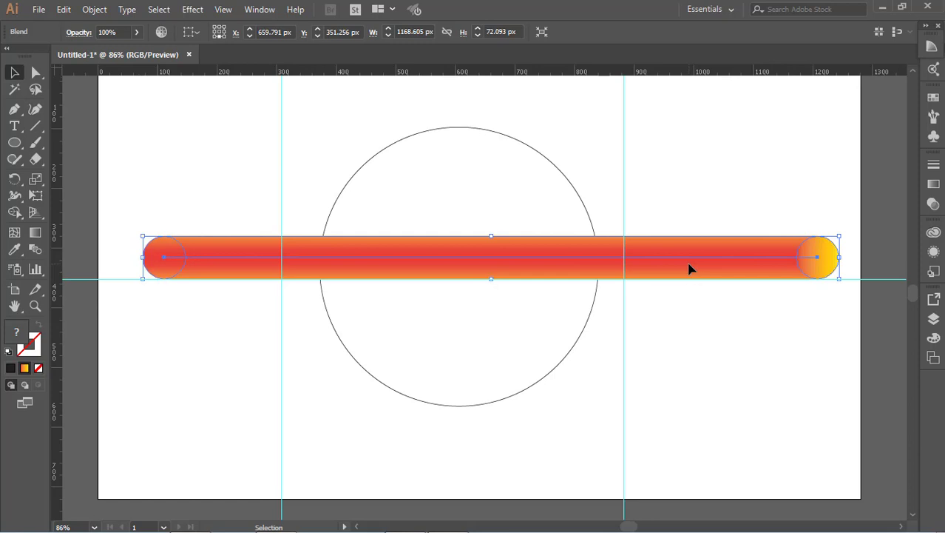
Step: Replace the blend's spine with the large circle so the gradient strip follows the circular path
left_click(571, 180, "shift")
left_click(95, 10)
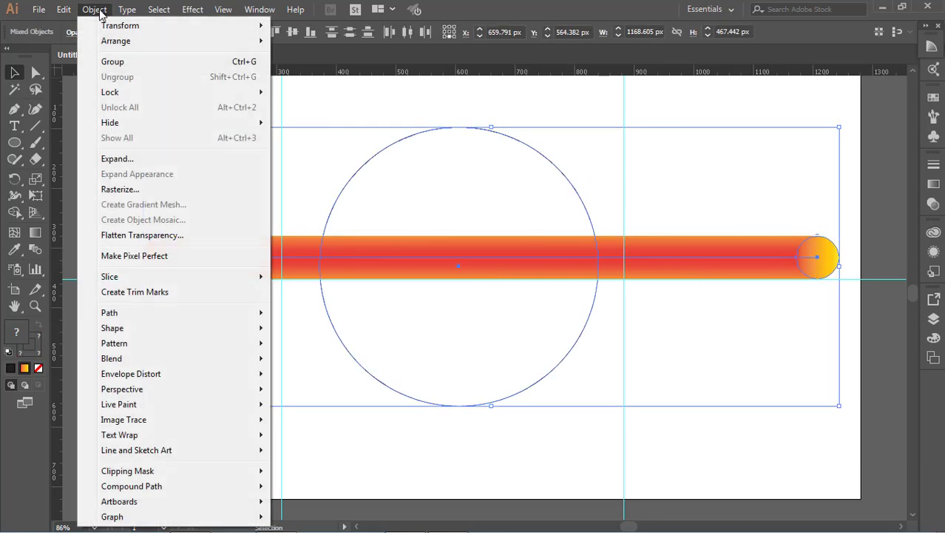
mouse_move(230, 359)
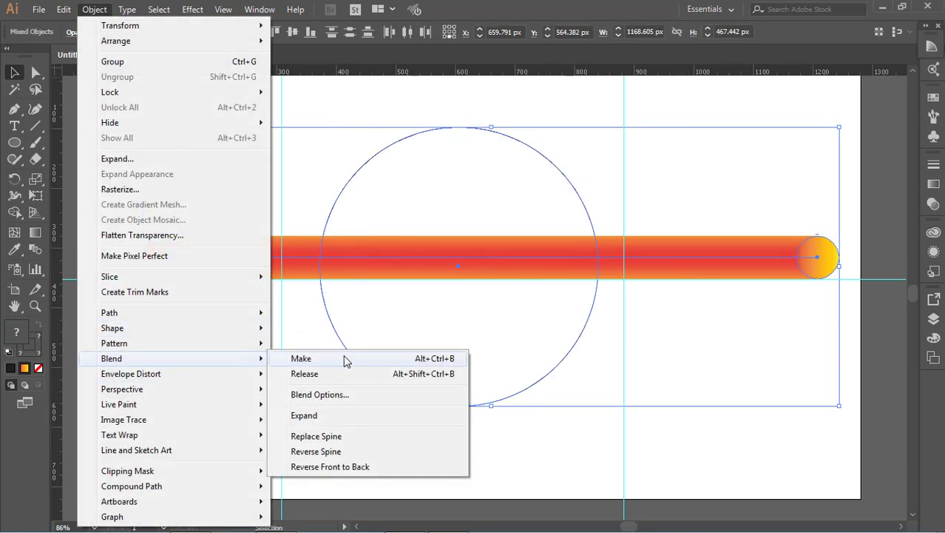
left_click(351, 435)
left_click(697, 345)
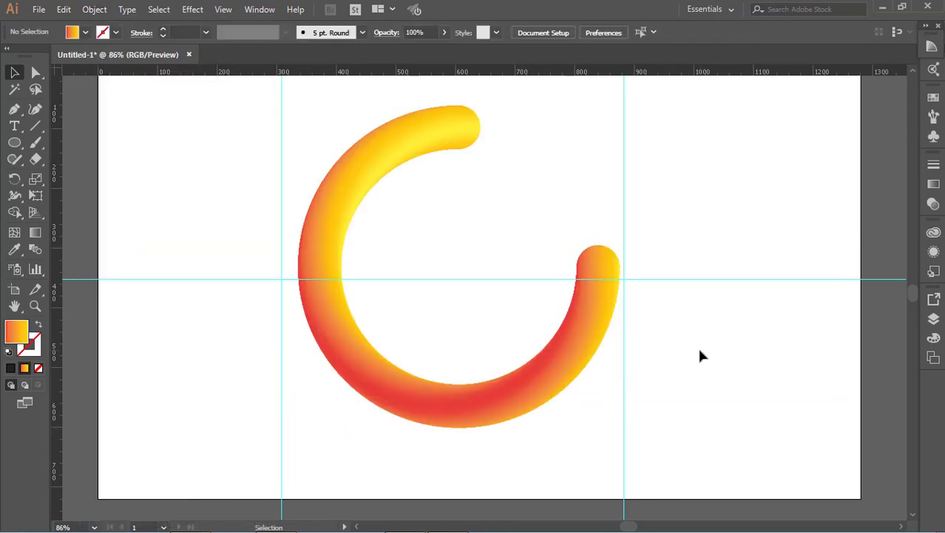
Step: Rotate the gradient ring about 45° clockwise so its opening faces right like a letter C
left_click(603, 326)
left_click_drag(611, 95, 713, 260)
left_click(696, 395)
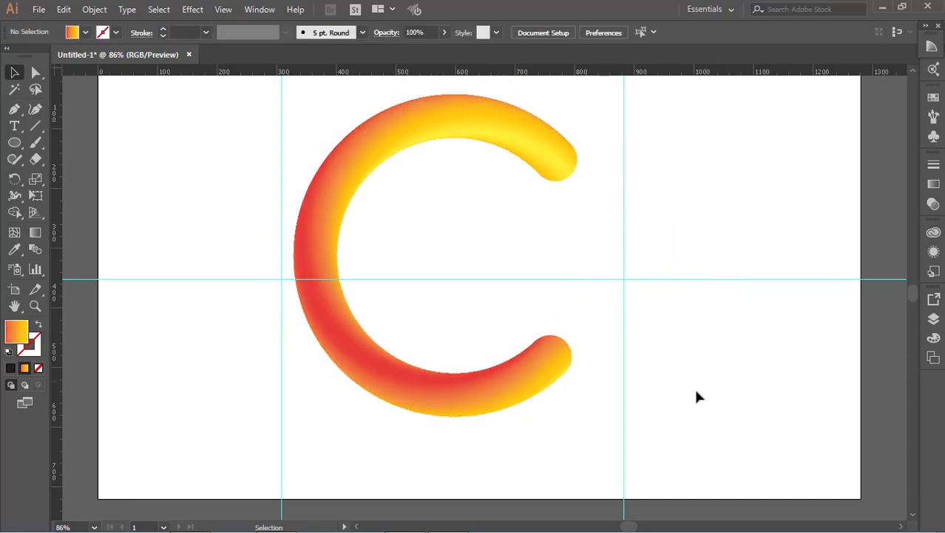
left_click(521, 390)
left_click(735, 380)
left_click(569, 164)
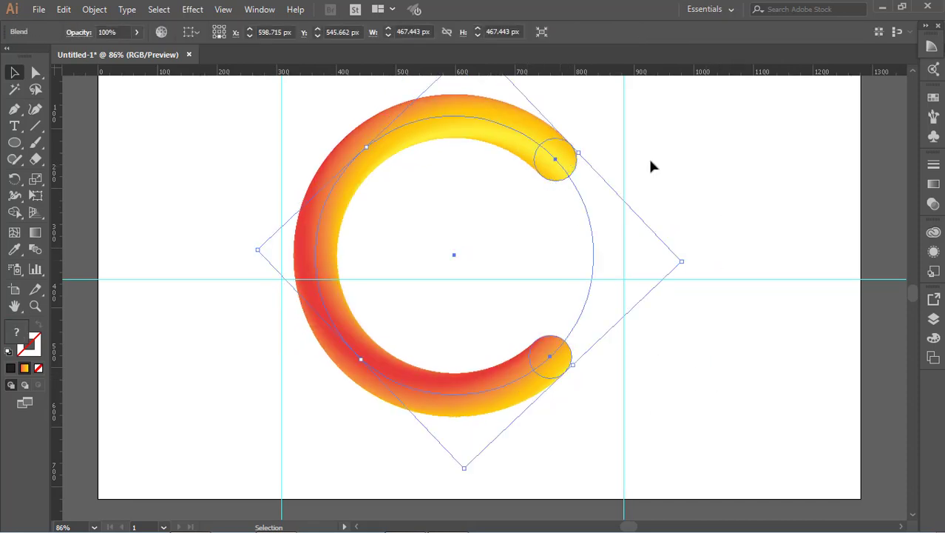
left_click(648, 158)
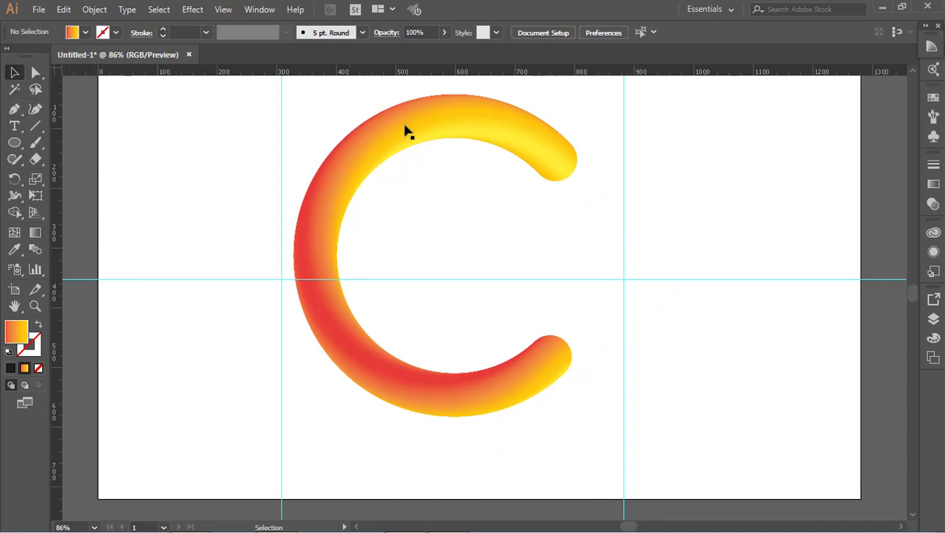
left_click(15, 143)
scroll(102, 112, "up", 1)
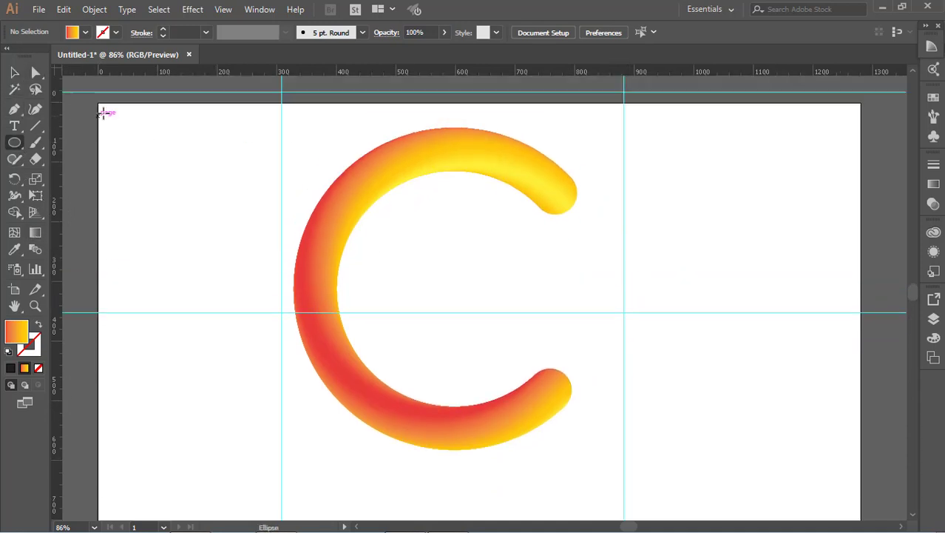
left_click_drag(98, 103, 740, 412)
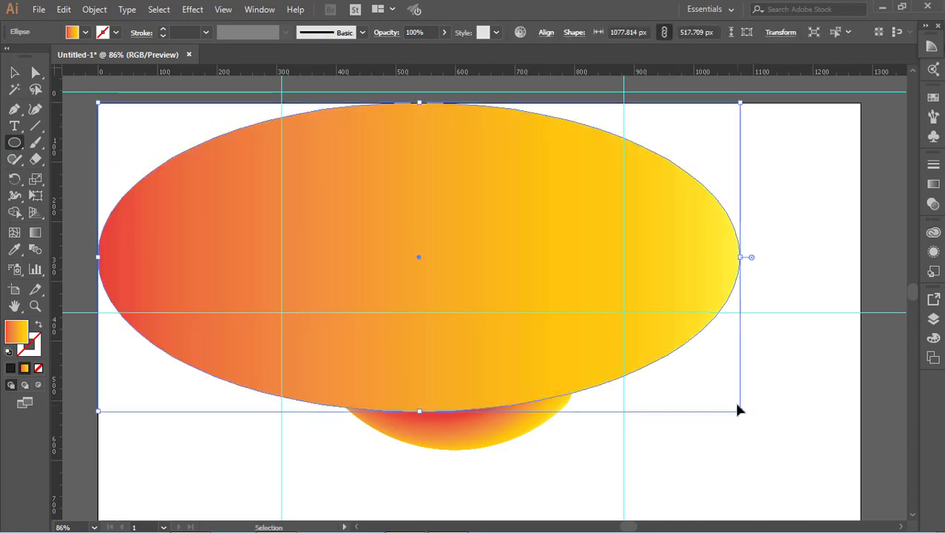
key("ctrl+z")
Step: Draw a rectangle that covers the whole artboard from its upper-left corner
left_click_drag(15, 144, 59, 142)
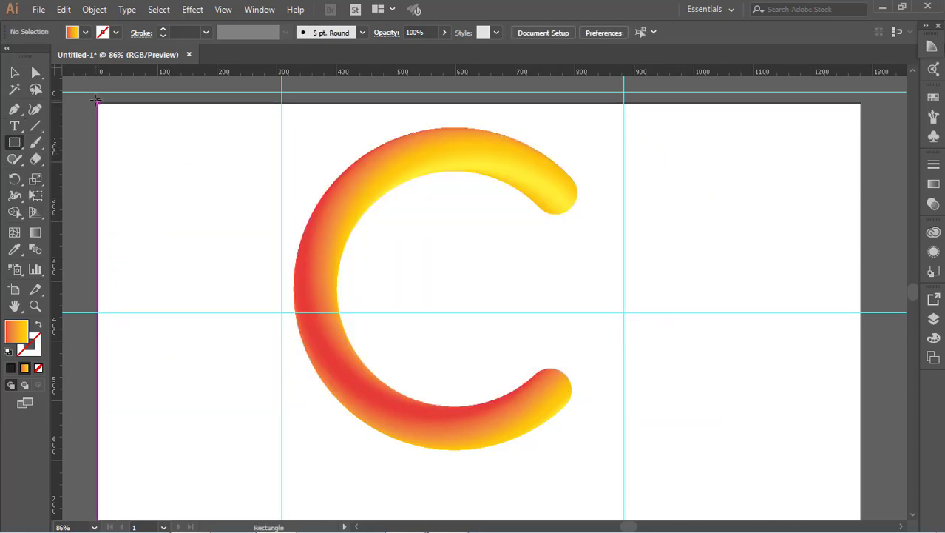
left_click_drag(97, 103, 859, 463)
scroll(468, 295, "up", 2)
Step: Fill the background rectangle with the blue-to-purple gradient preset New Gradient Swatch 1
left_click(87, 32)
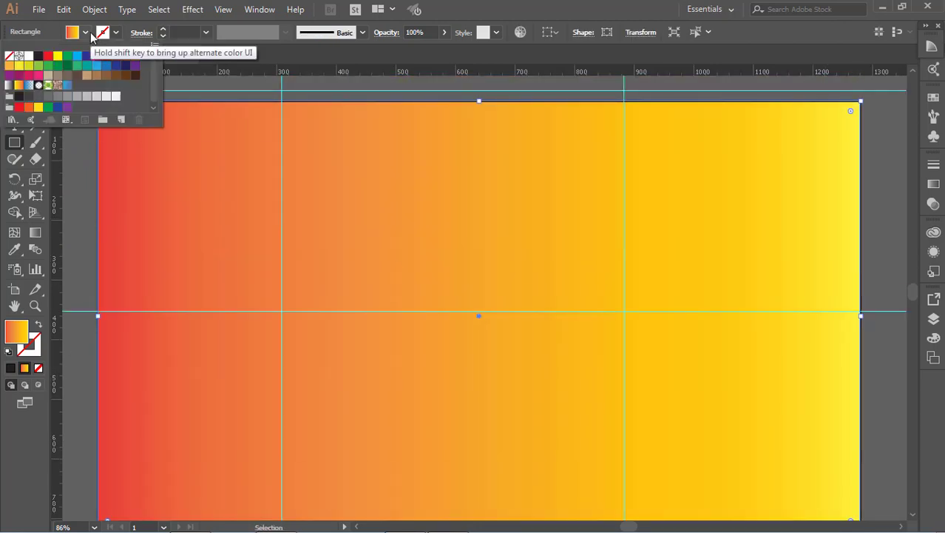
left_click(90, 34)
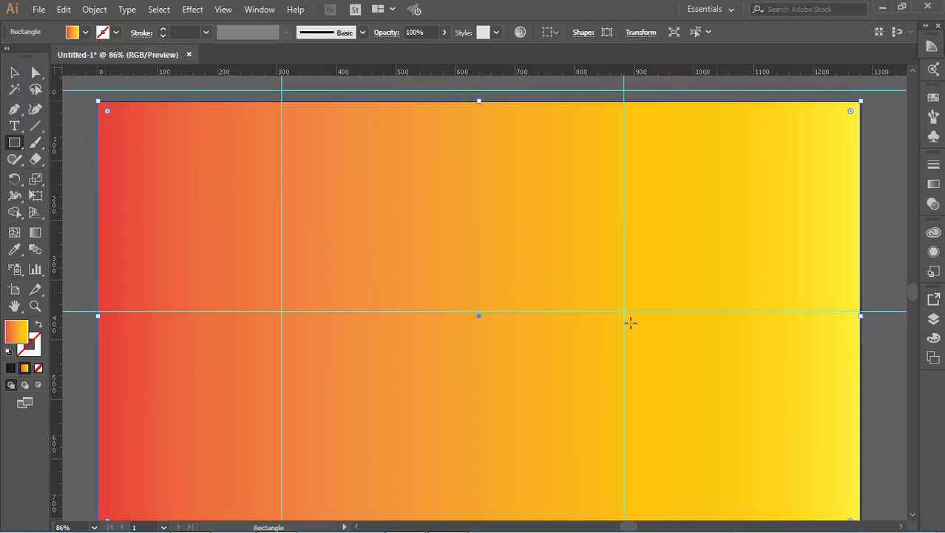
left_click(933, 184)
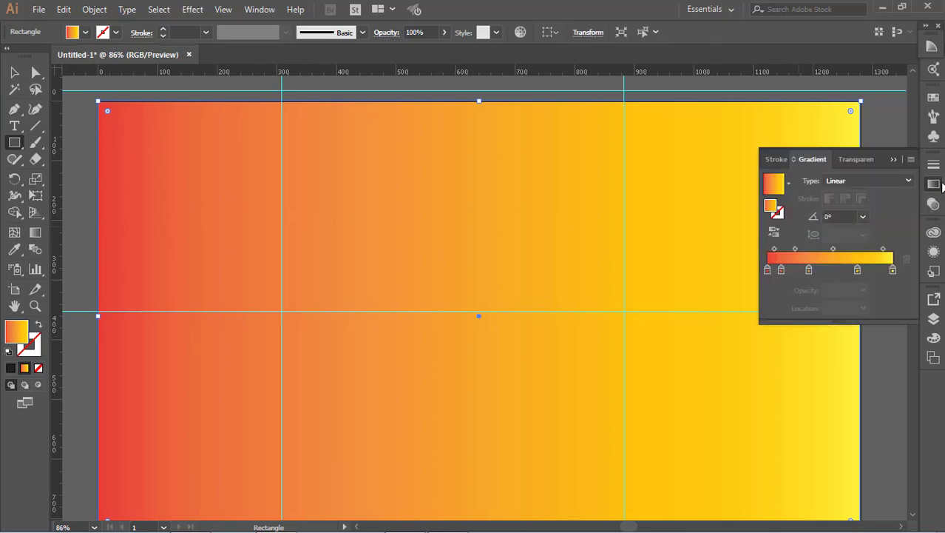
left_click(789, 183)
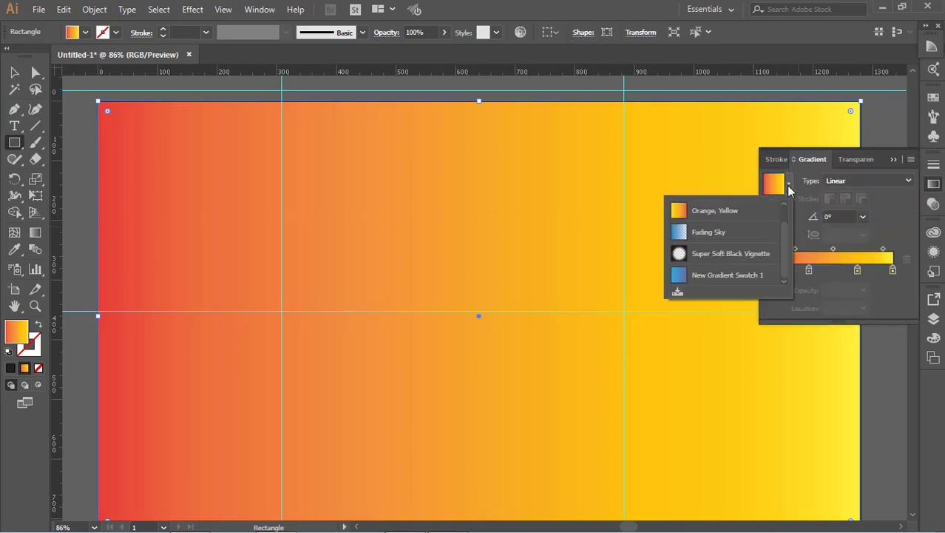
left_click(715, 274)
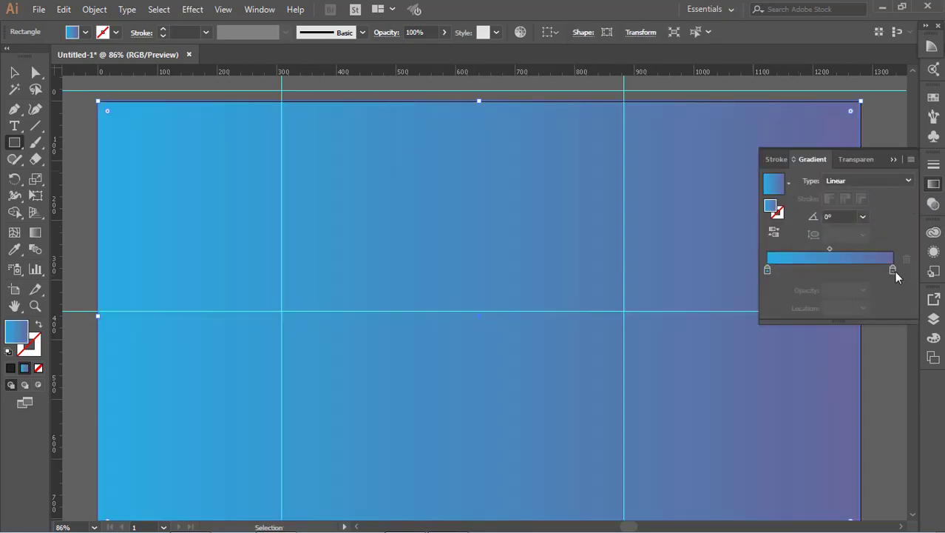
Step: Change the gradient's purple end stop to the hex color a3008b
left_click(892, 269)
double_click(892, 271)
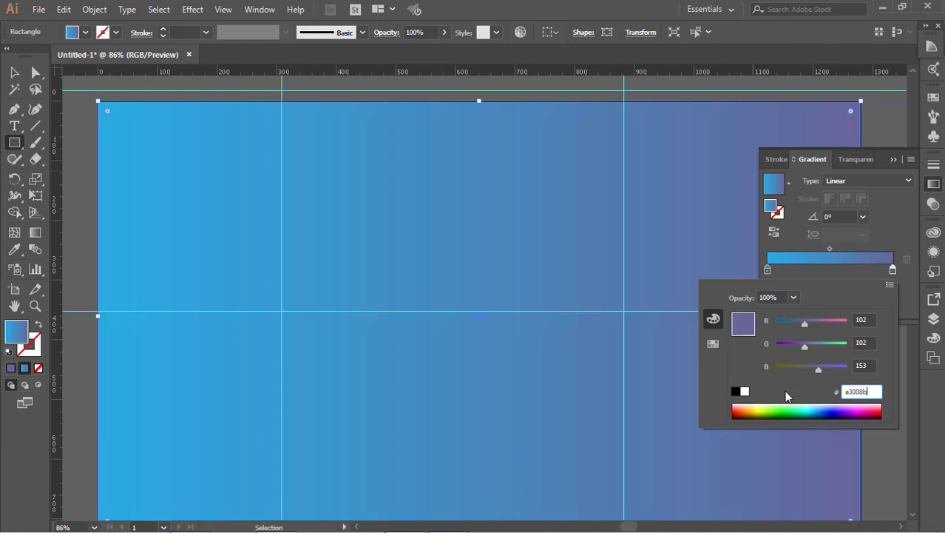
key("Return")
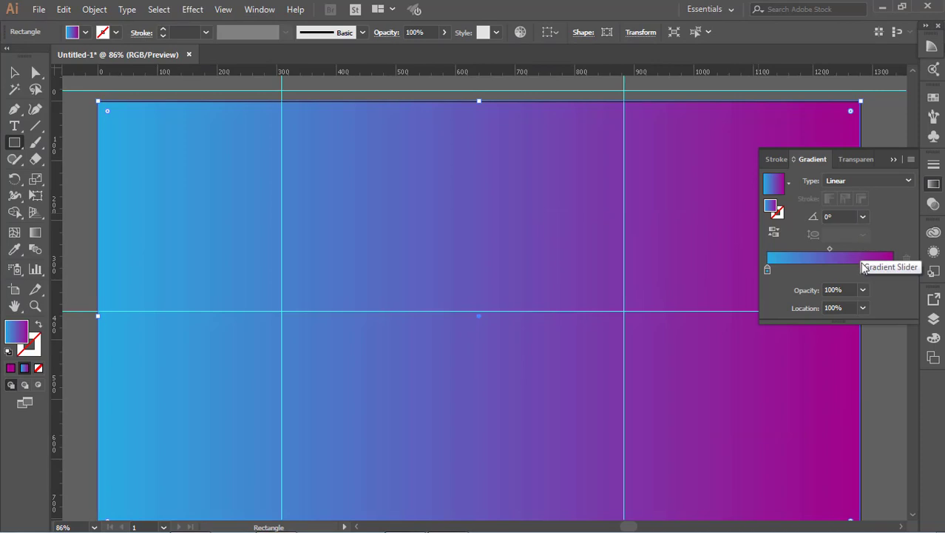
left_click(893, 159)
Step: Run the rectangle's gradient diagonally from blue near the upper-left corner to magenta at the lower right, with magenta covering most of the right half
left_click(28, 232)
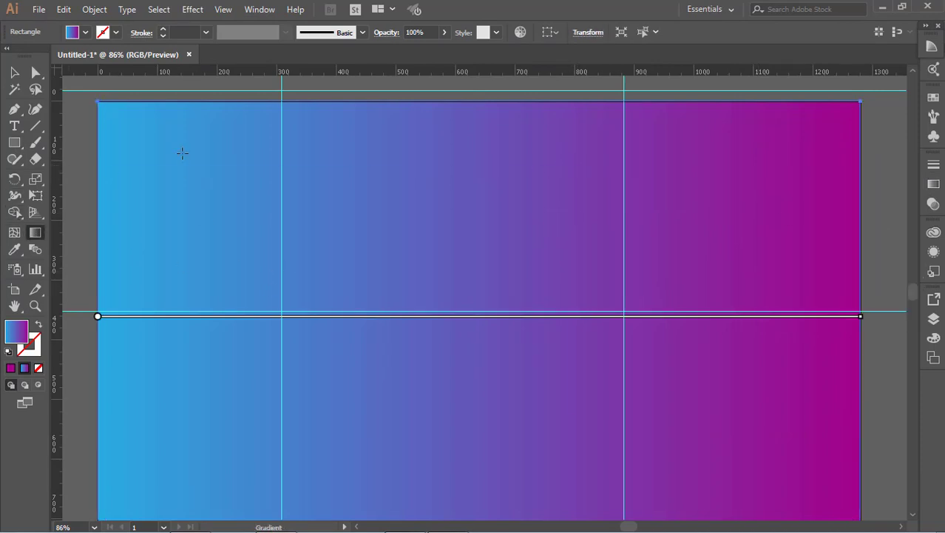
left_click_drag(173, 139, 739, 420)
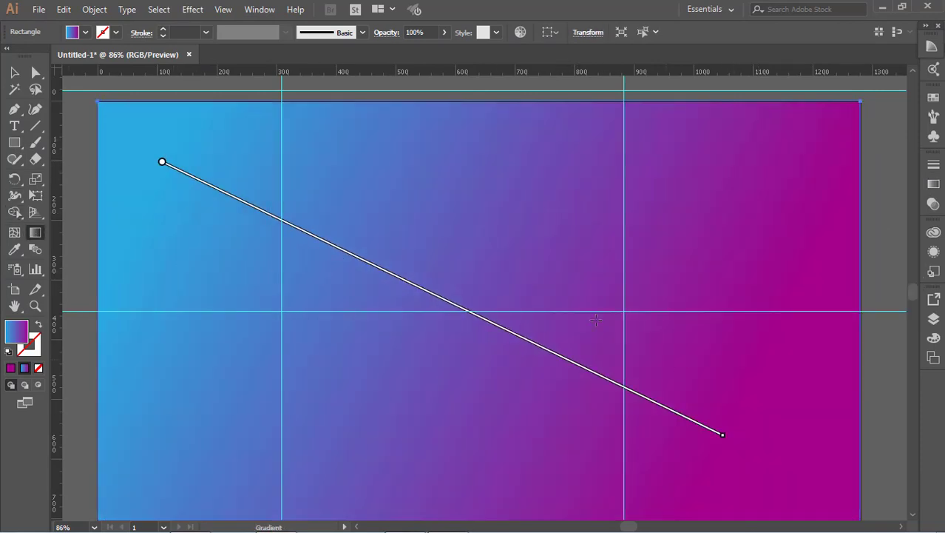
mouse_move(177, 155)
left_mouse_down()
mouse_move(785, 482)
mouse_move(639, 428)
left_mouse_up()
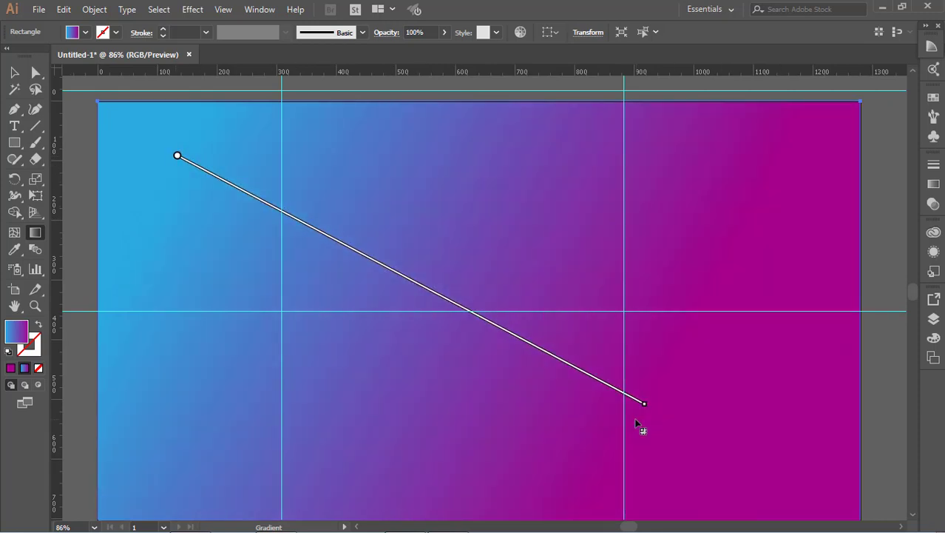
scroll(615, 402, "down", 1)
mouse_move(206, 327)
left_mouse_down()
mouse_move(762, 340)
mouse_move(164, 338)
mouse_move(770, 345)
left_mouse_up()
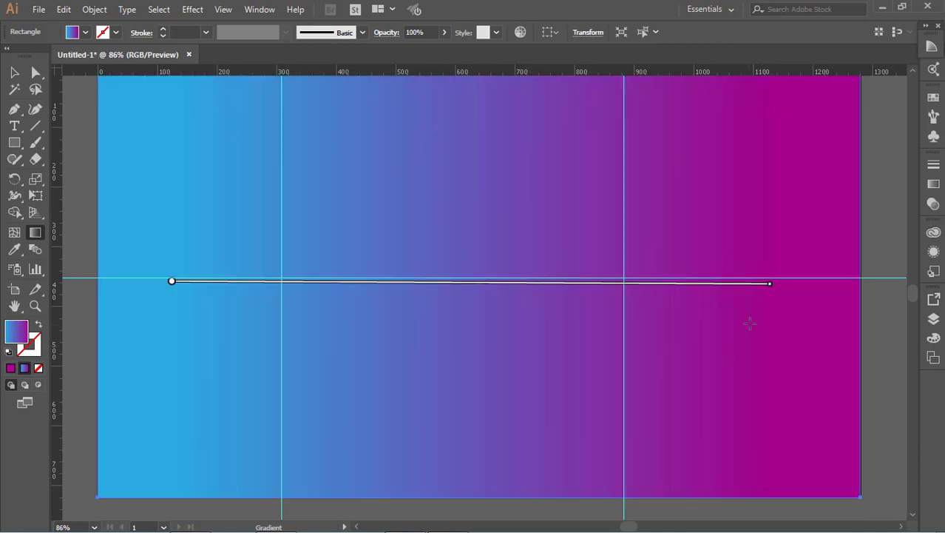
scroll(492, 306, "up", 1)
left_click_drag(115, 126, 807, 437)
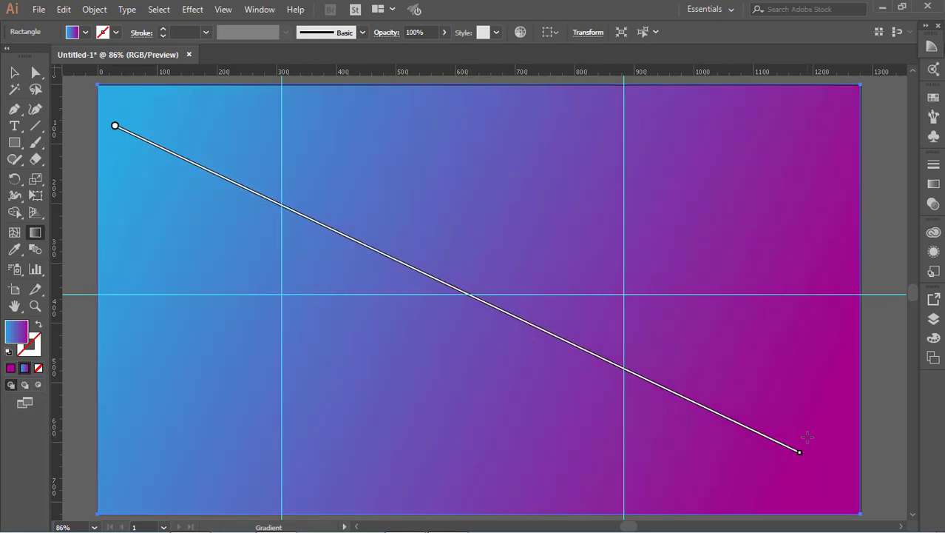
scroll(749, 447, "up", 1)
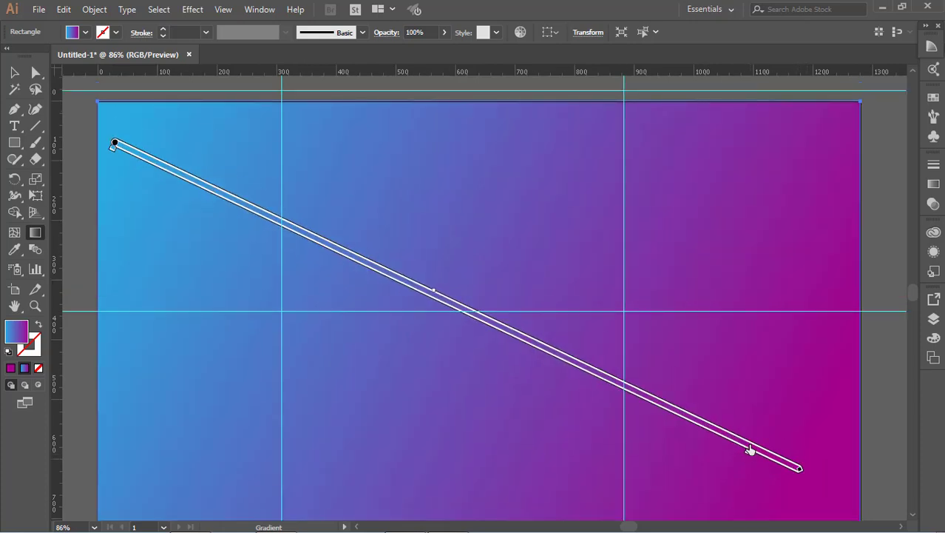
scroll(544, 356, "down", 4)
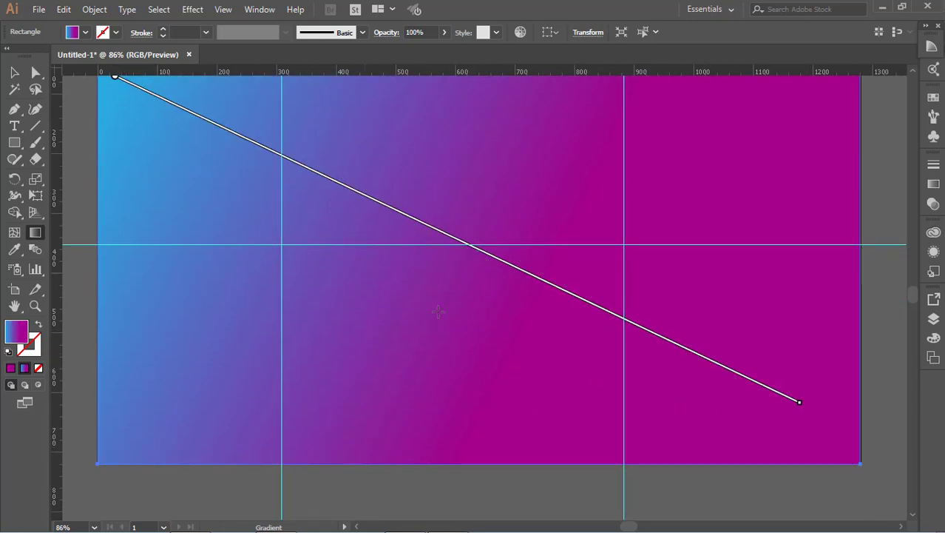
Step: Arrange the gradient rectangle behind the C-shaped ring and deselect it
left_click(13, 72)
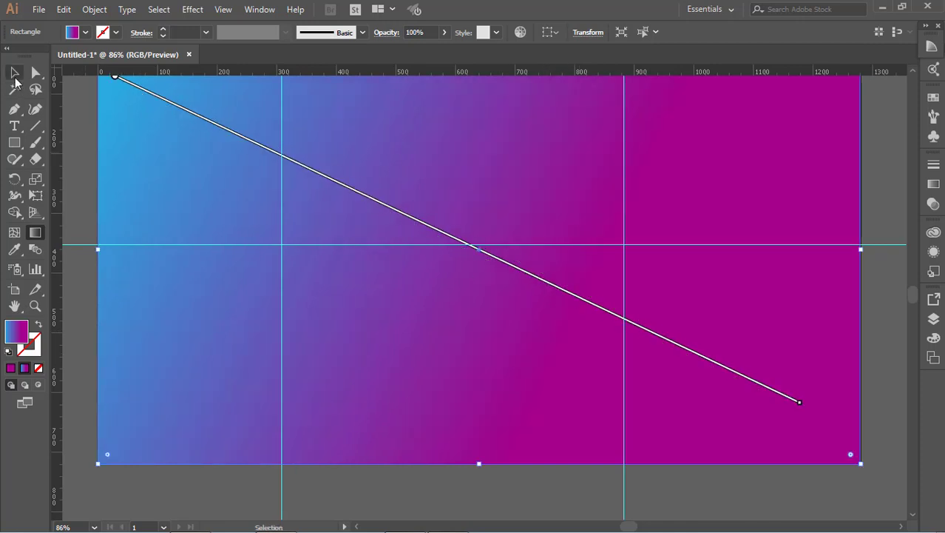
left_click(80, 167)
right_click(489, 200)
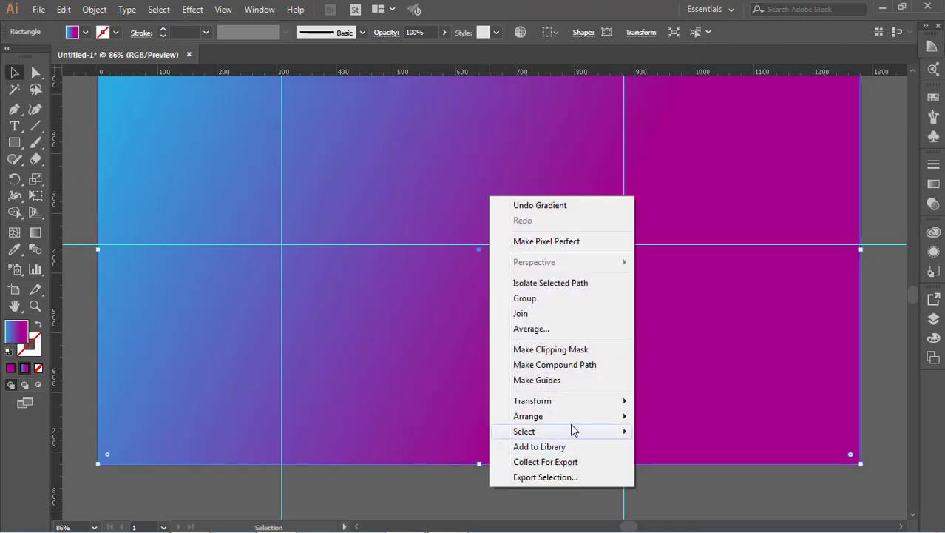
mouse_move(562, 415)
left_click(660, 445)
left_click(878, 377)
scroll(528, 369, "up", 3)
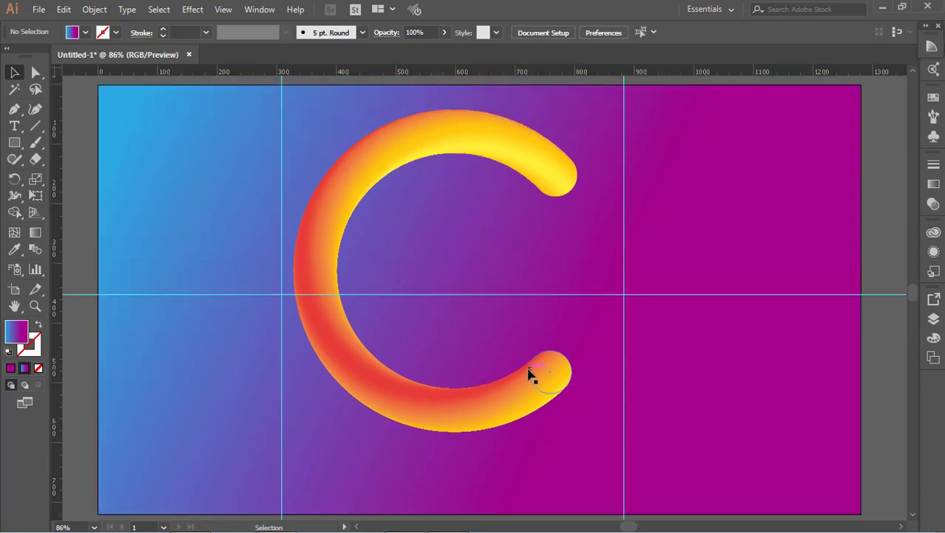
Step: Move the C-shaped ring slightly to the right on the artboard and deselect it
scroll(528, 365, "down", 2)
left_click_drag(528, 359, 546, 365)
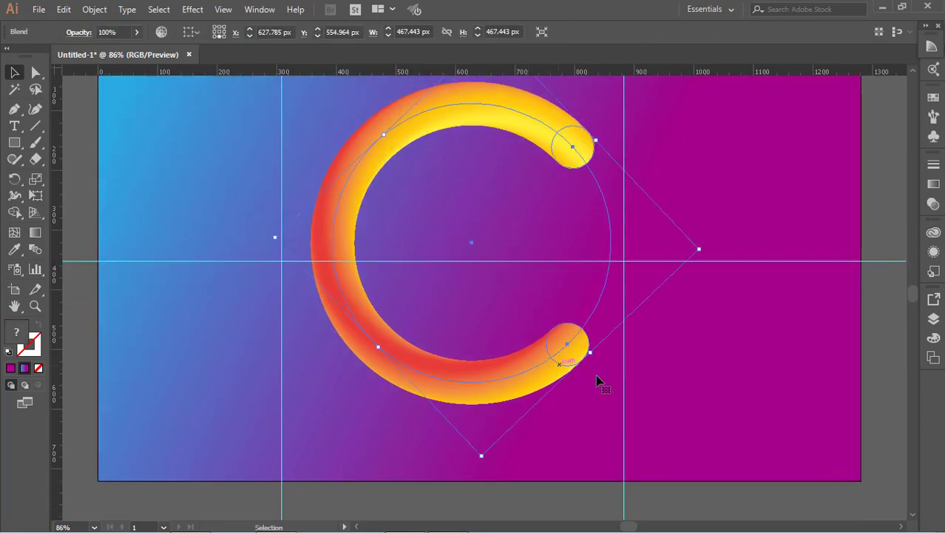
left_click(887, 433)
Step: Draw a flat ellipse about 267 × 16 px just beneath the ring, filled with black at 67% opacity
left_click_drag(14, 145, 88, 175)
left_click_drag(395, 411, 552, 415)
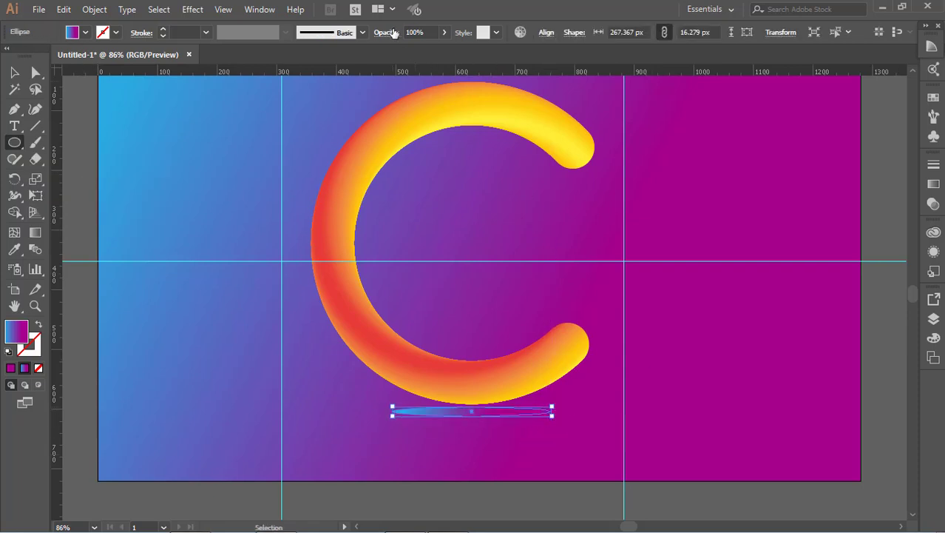
left_click(86, 32)
left_click(42, 57)
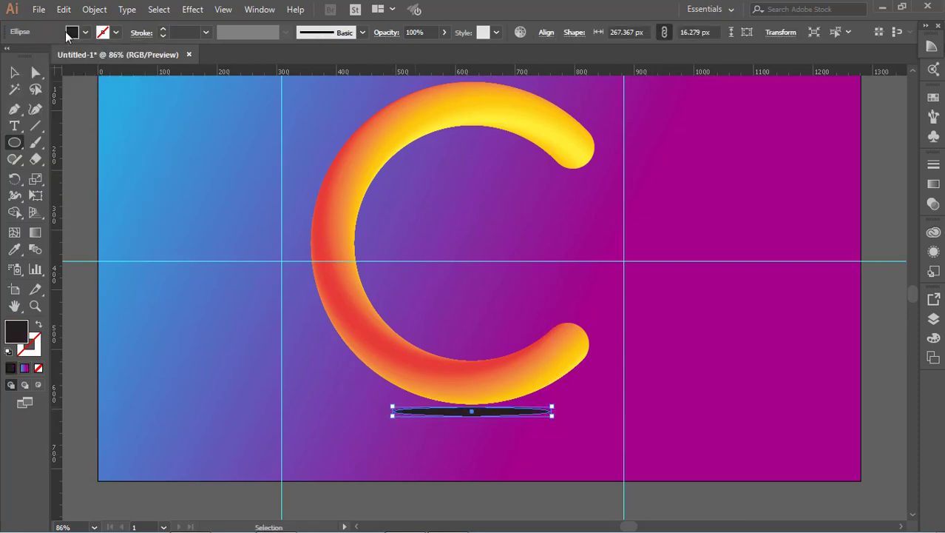
left_click(444, 33)
mouse_move(418, 55)
left_mouse_down()
mouse_move(406, 55)
mouse_move(427, 51)
left_mouse_up()
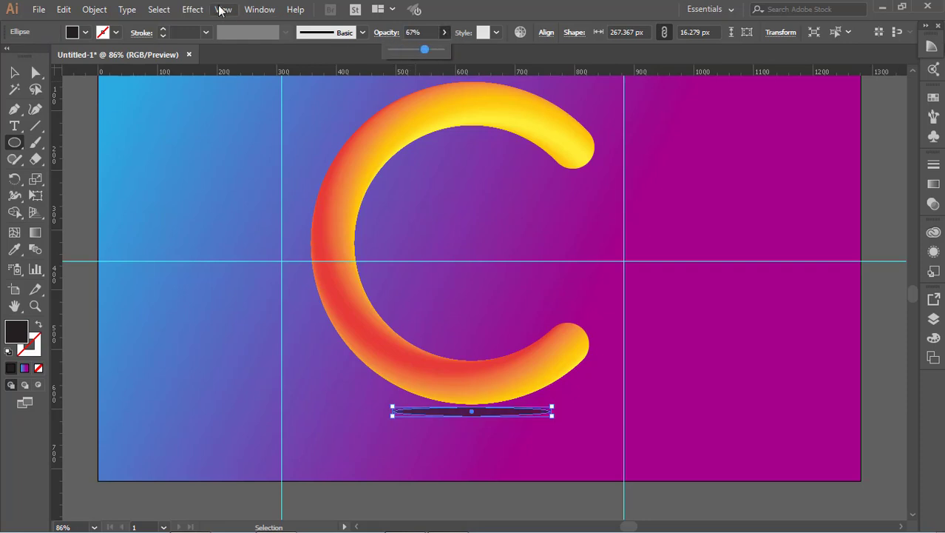
Step: Apply a Radial Blur to the black ellipse with an amount of about 30, Spin method and Good quality
left_click(196, 9)
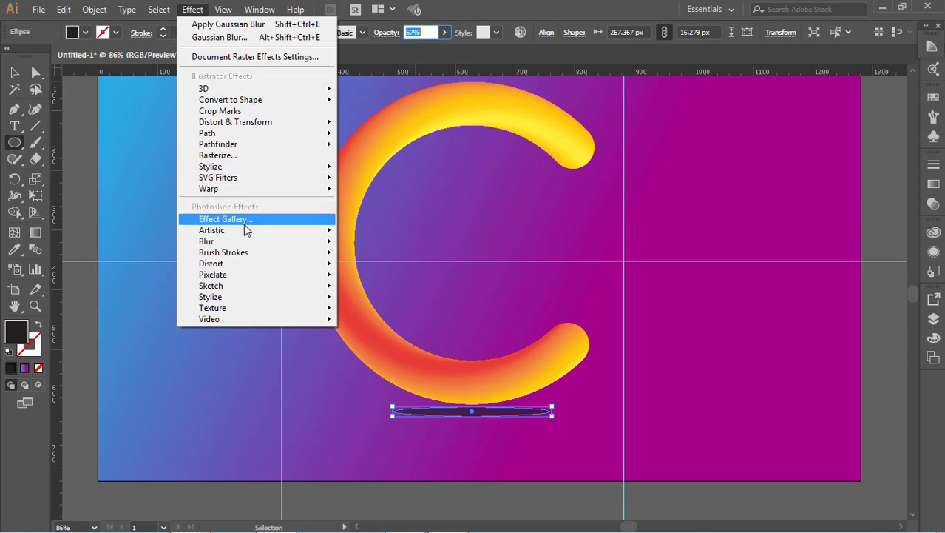
mouse_move(246, 241)
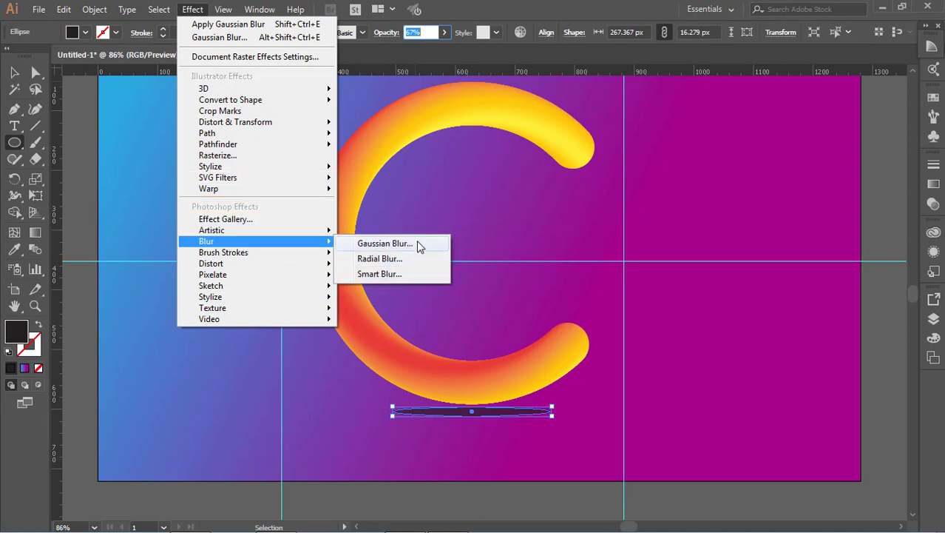
left_click(387, 258)
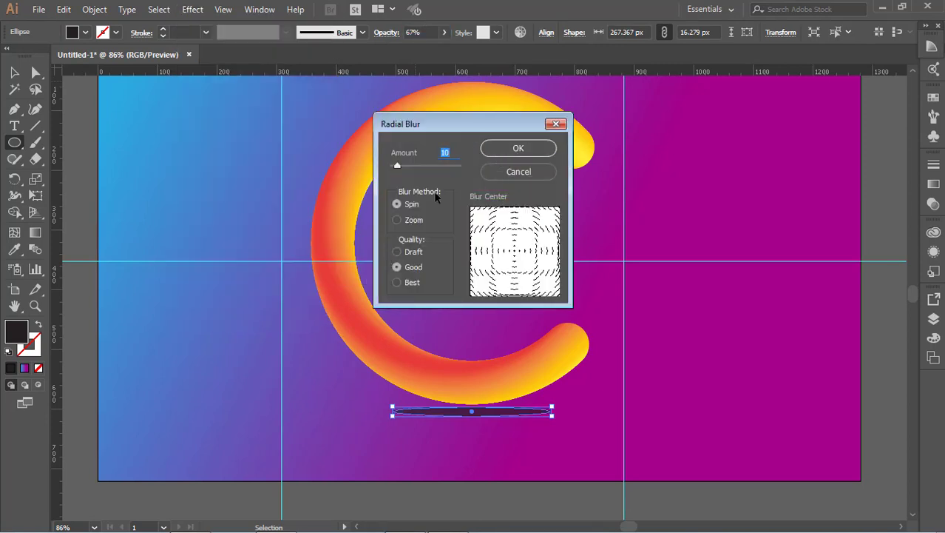
left_click_drag(462, 123, 694, 123)
left_click_drag(635, 165, 649, 166)
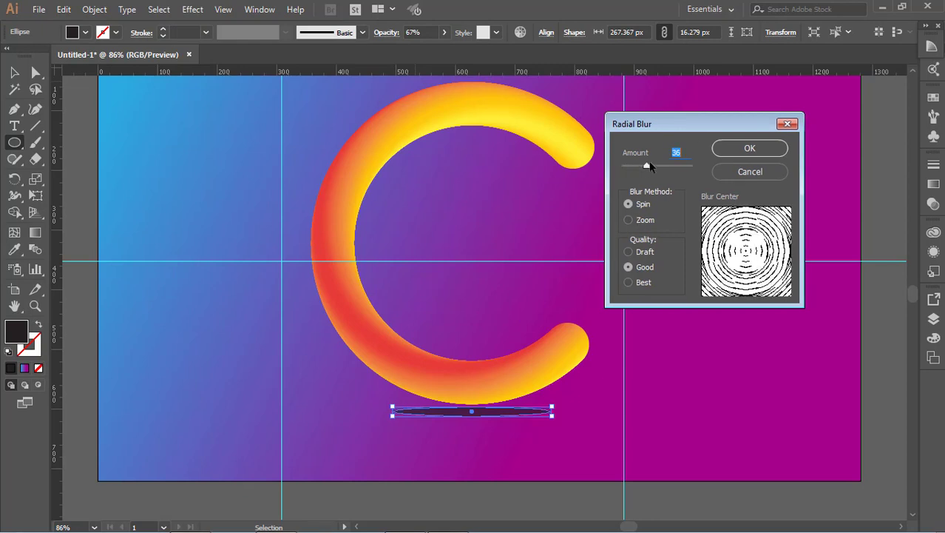
left_click(758, 147)
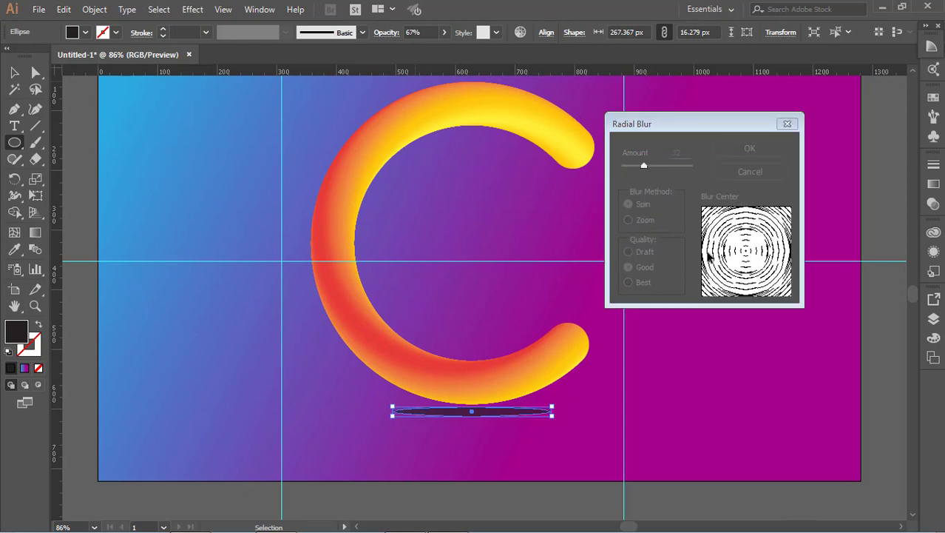
Step: Replace the black shadow ellipse's Radial Blur with a Gaussian Blur and set its opacity to 50%
left_click(13, 72)
left_click(226, 287)
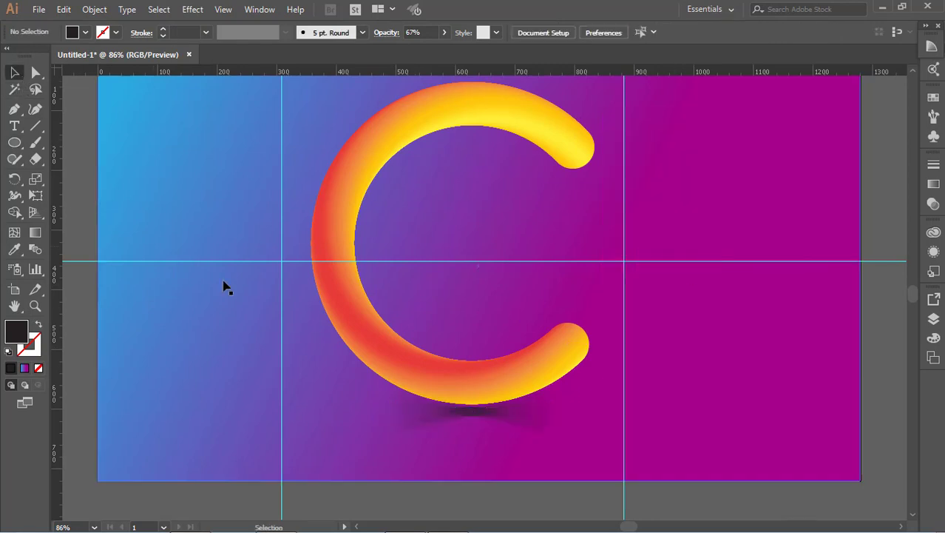
left_click(484, 419)
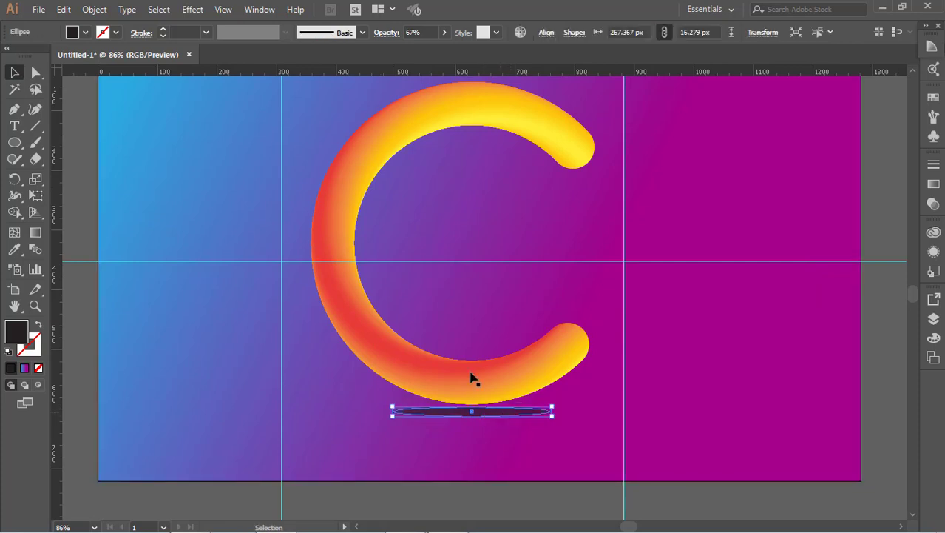
left_click(193, 8)
mouse_move(310, 241)
left_click(409, 245)
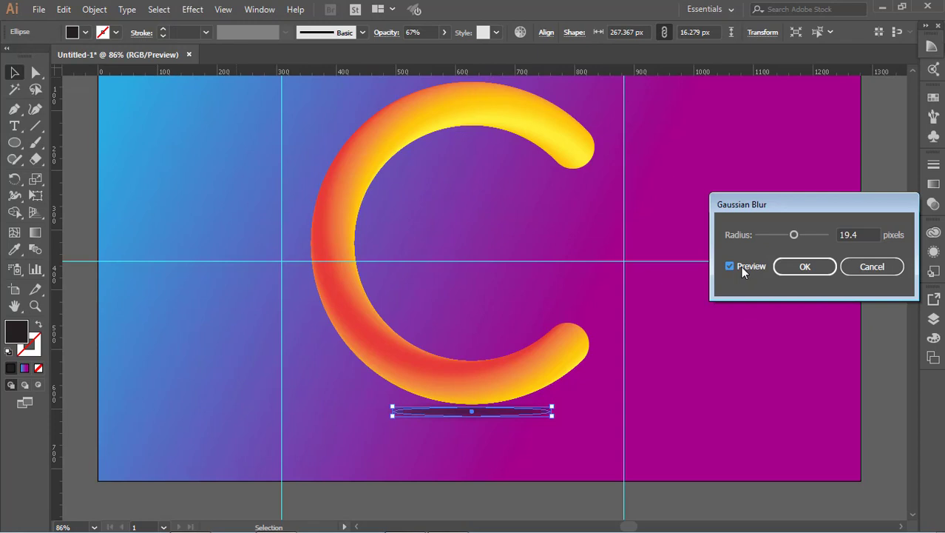
mouse_move(794, 235)
left_mouse_down()
mouse_move(812, 236)
mouse_move(798, 237)
left_mouse_up()
left_click(804, 267)
left_click(889, 363)
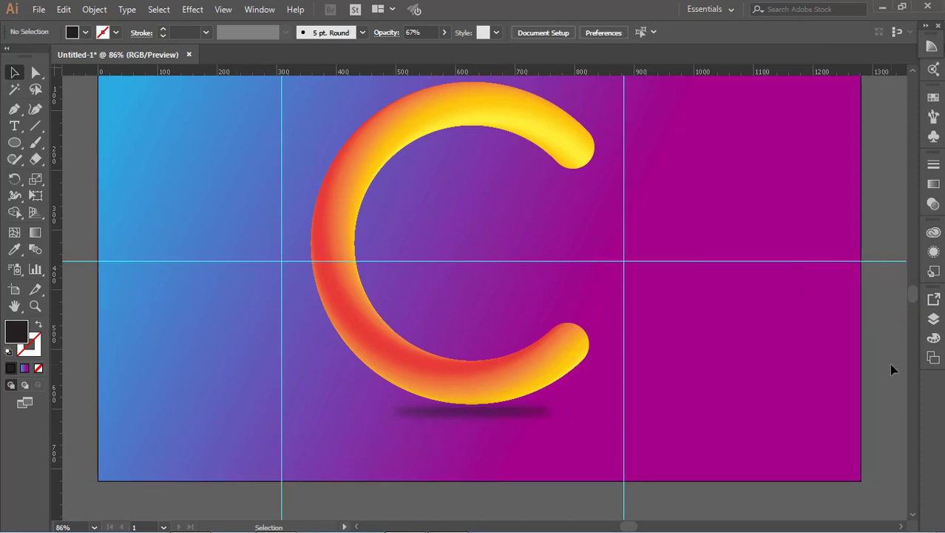
left_click(466, 411)
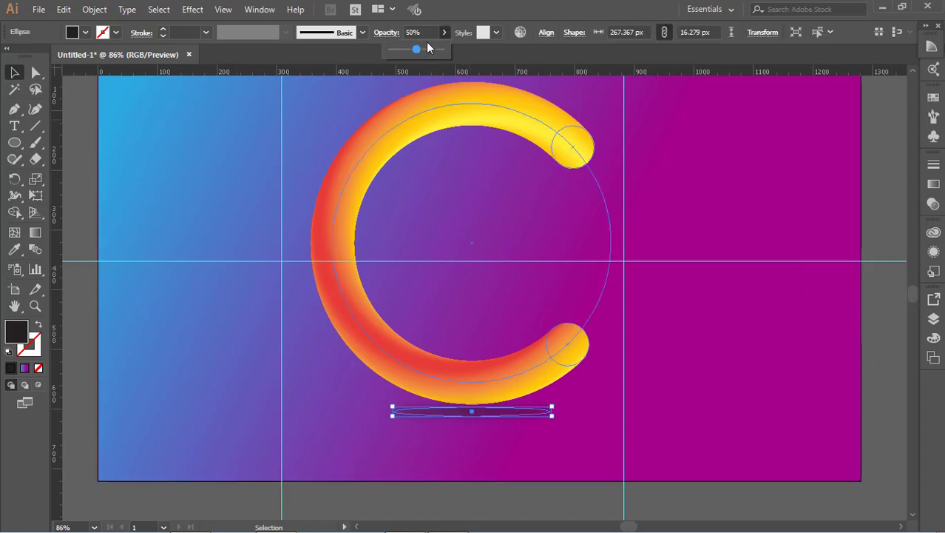
left_click(292, 211)
Step: Move the C-shaped ring down 6 px and raise the shadow ellipse slightly so the two overlap
left_click(514, 399)
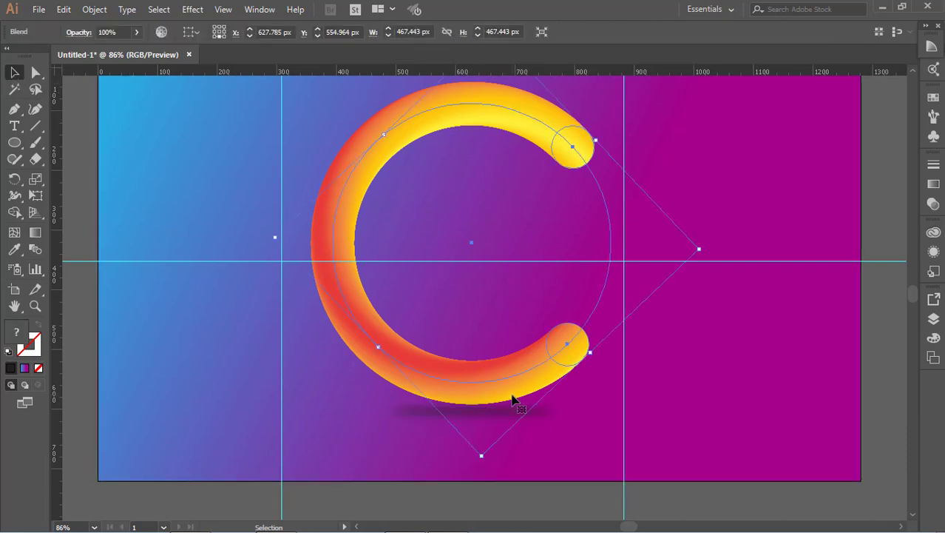
key("Down")
key("Down")
key("Down")
key("Down")
key("Down")
key("Down")
left_click(542, 426)
left_click_drag(517, 407, 517, 398)
Step: Arrange the C-shaped ring in front of the shadow ellipse
left_click(542, 377)
right_click(543, 381)
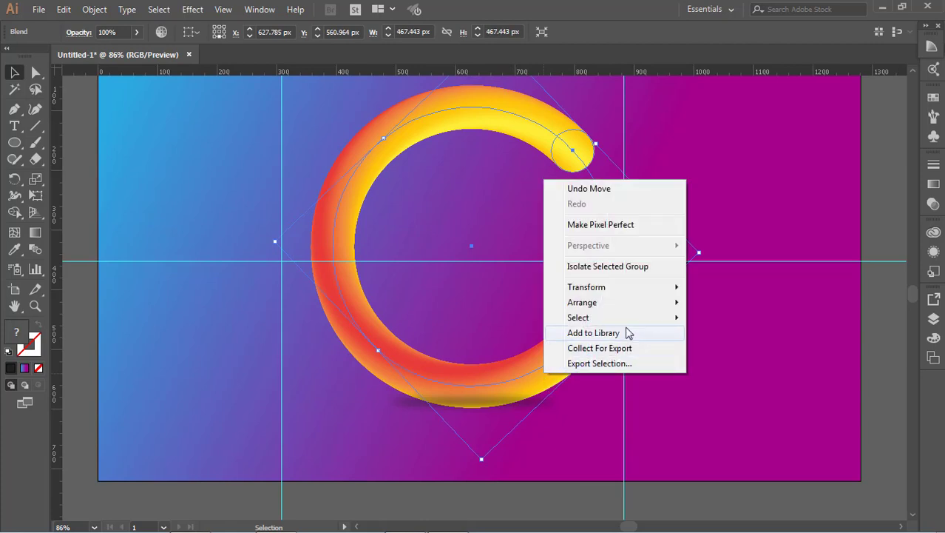
mouse_move(636, 302)
left_click(770, 302)
Step: Nudge the shadow ellipse slightly down so it peeks out beneath the ring's lower edge
left_click(542, 407)
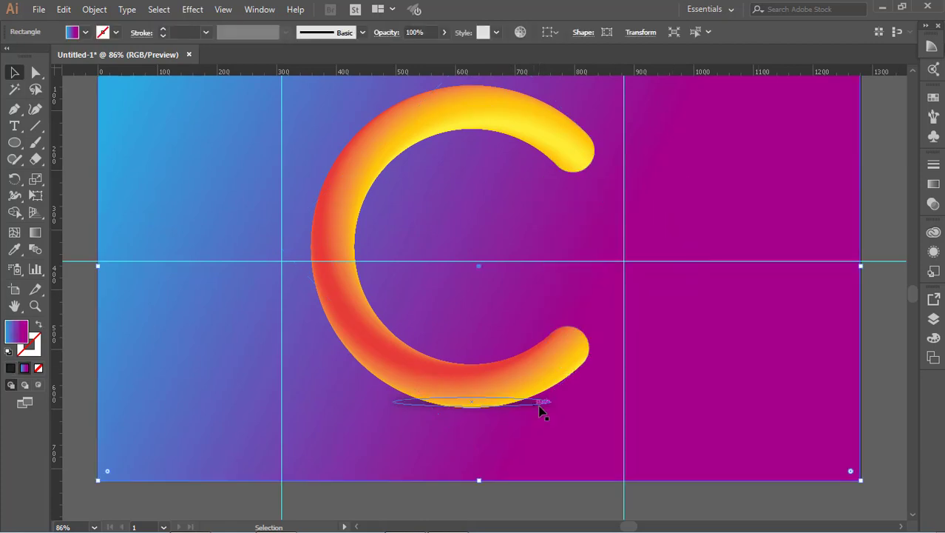
left_click(540, 405)
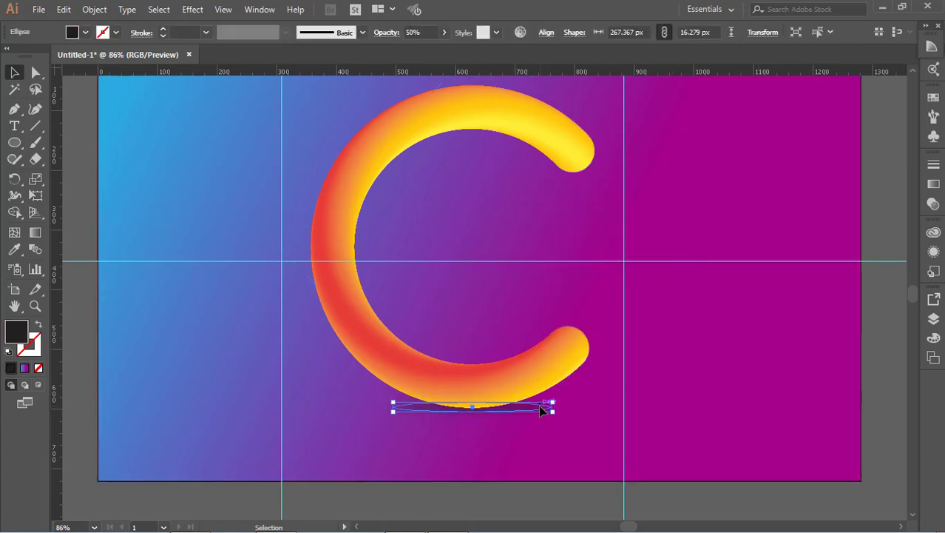
scroll(608, 400, "up", 2)
left_click(544, 153)
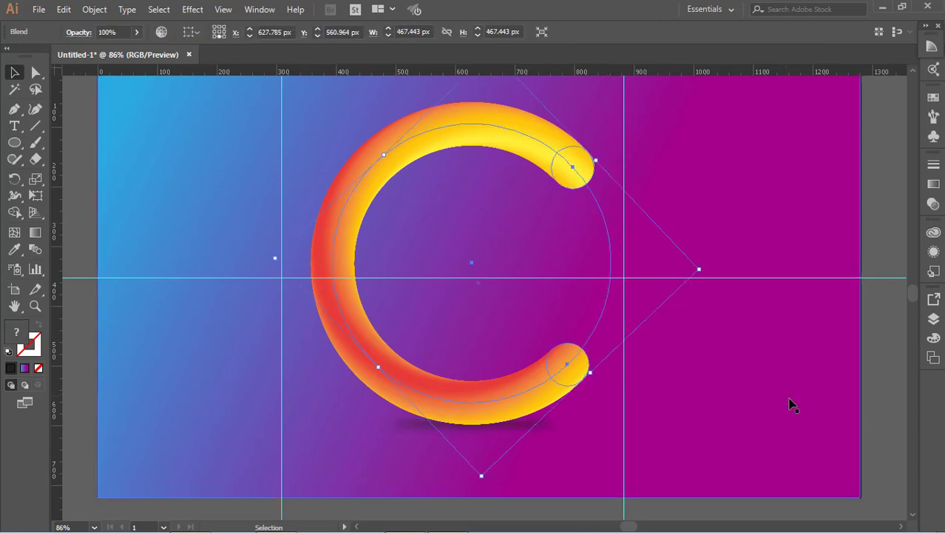
Step: Clear all guides from the artboard
left_click(791, 402)
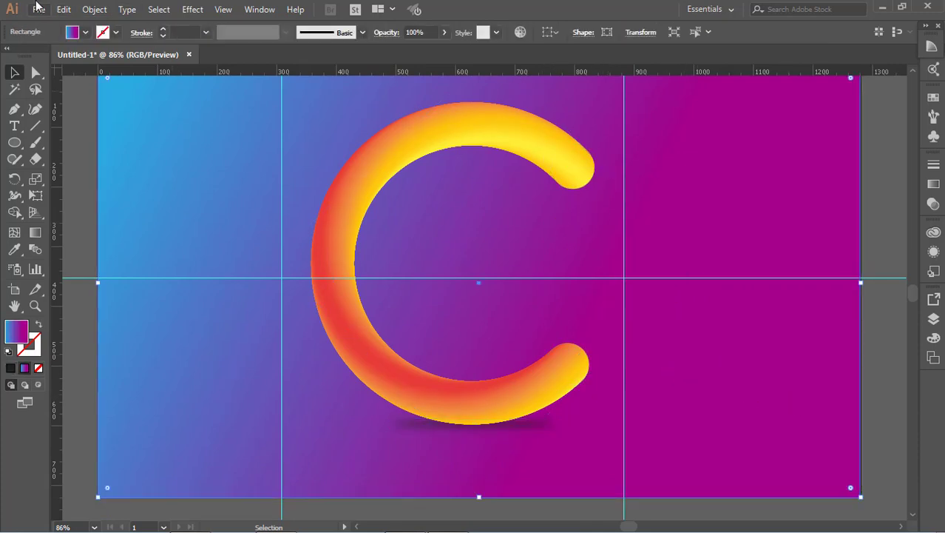
left_click(224, 10)
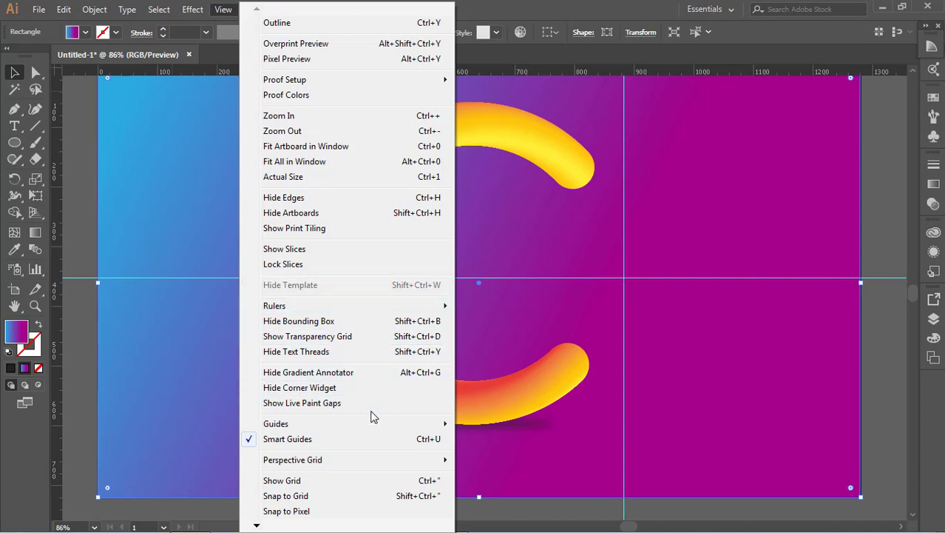
mouse_move(399, 424)
left_click(499, 486)
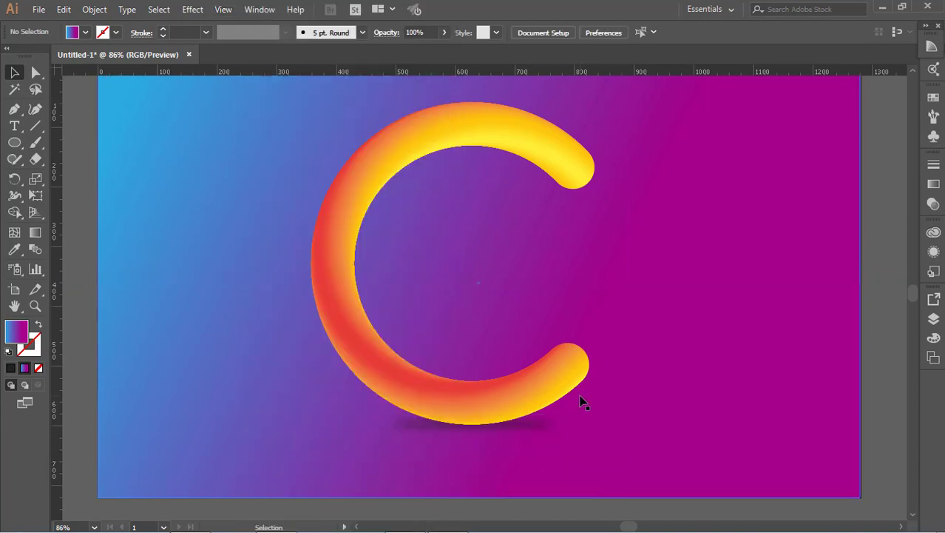
Step: Select the C-shaped ring together with its shadow and move both to the upper-left area of the artboard
left_click(565, 386)
left_click(582, 398)
left_click(534, 390)
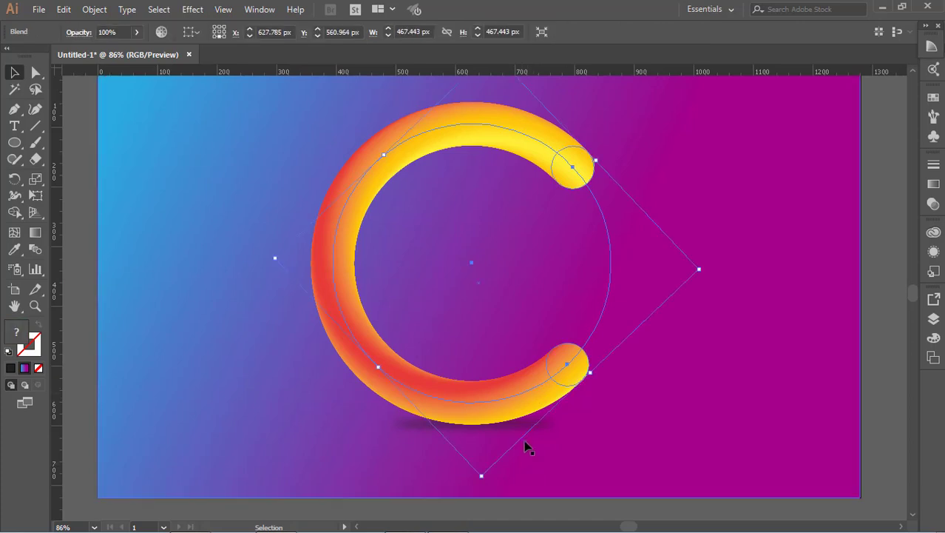
left_click(522, 424, "shift")
left_click_drag(522, 423, 338, 363)
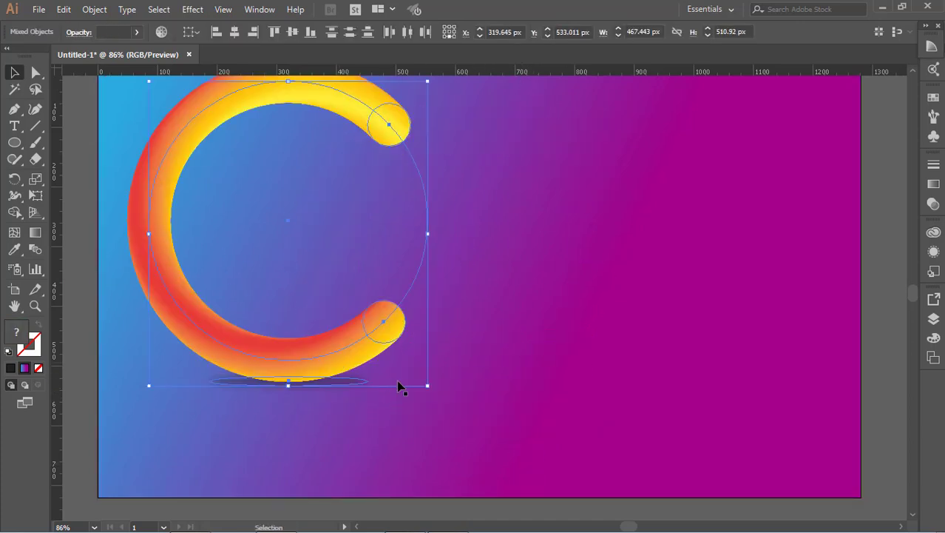
Step: Scale the ring and its shadow down together to about 352 × 385 px and shift them slightly up
scroll(462, 414, "up", 2)
left_click_drag(430, 147, 359, 222)
left_click_drag(335, 264, 335, 237)
scroll(335, 237, "down", 3)
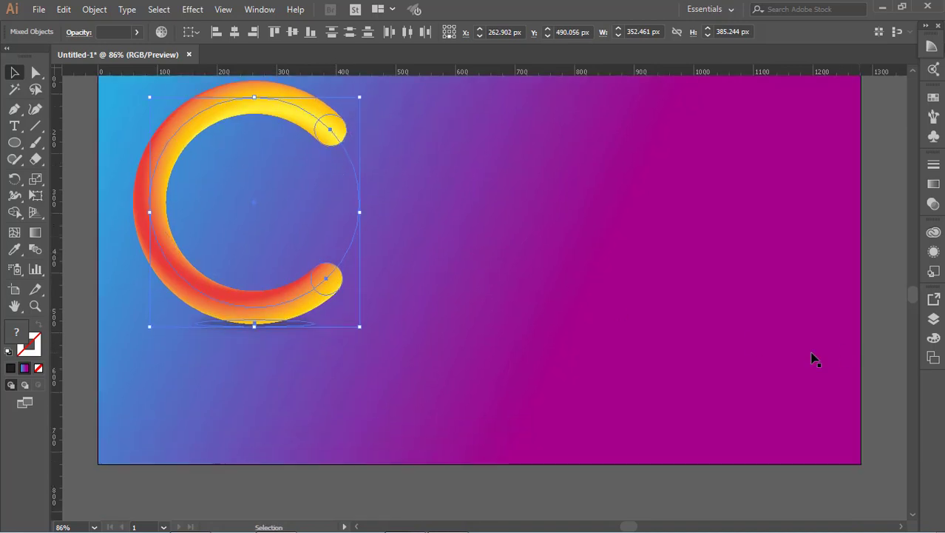
Step: Lock the gradient background rectangle
left_click(813, 355)
left_click(39, 8)
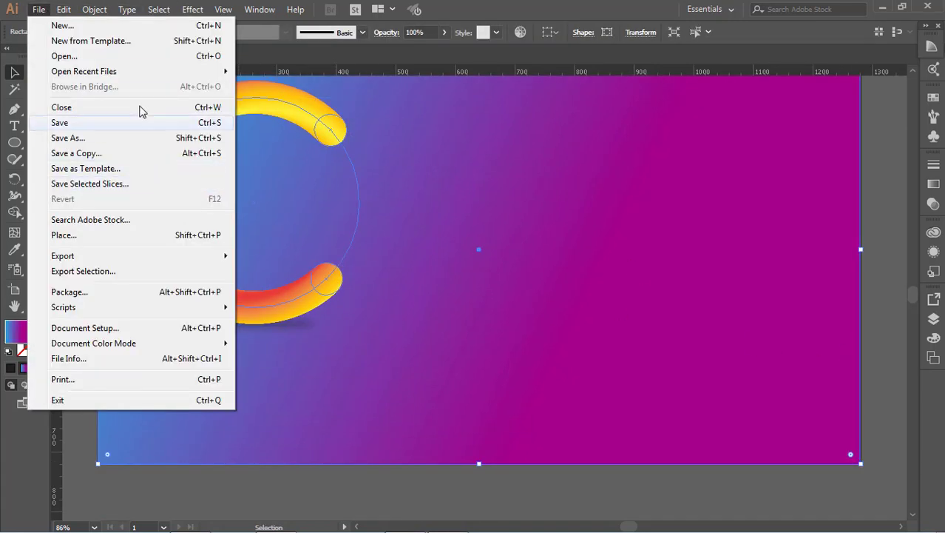
mouse_move(98, 25)
mouse_move(139, 93)
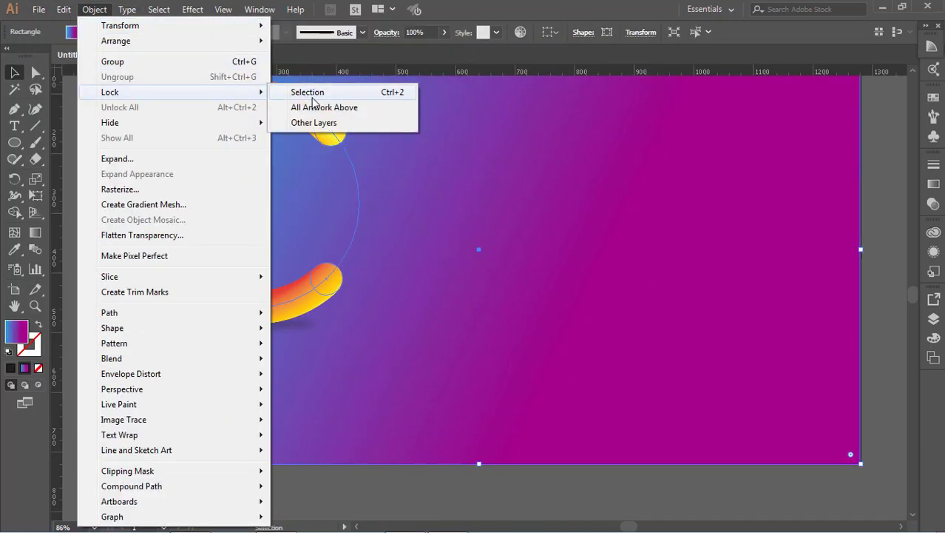
left_click(307, 92)
Step: Place a horizontal guide at about Y 535 px and three vertical guides at about X 620, 801 and 1036 px
left_click(14, 110)
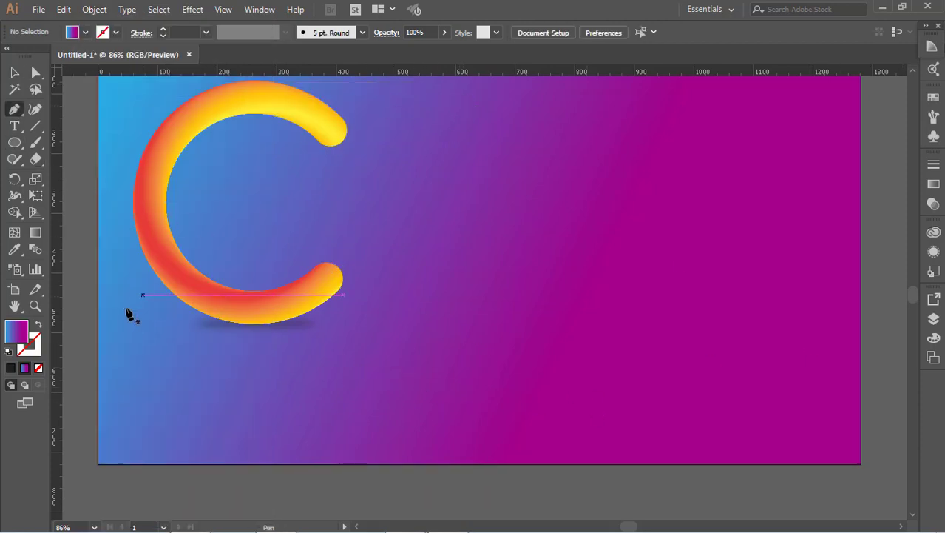
left_click_drag(469, 74, 468, 350)
left_click_drag(65, 337, 575, 367)
left_click_drag(65, 295, 715, 377)
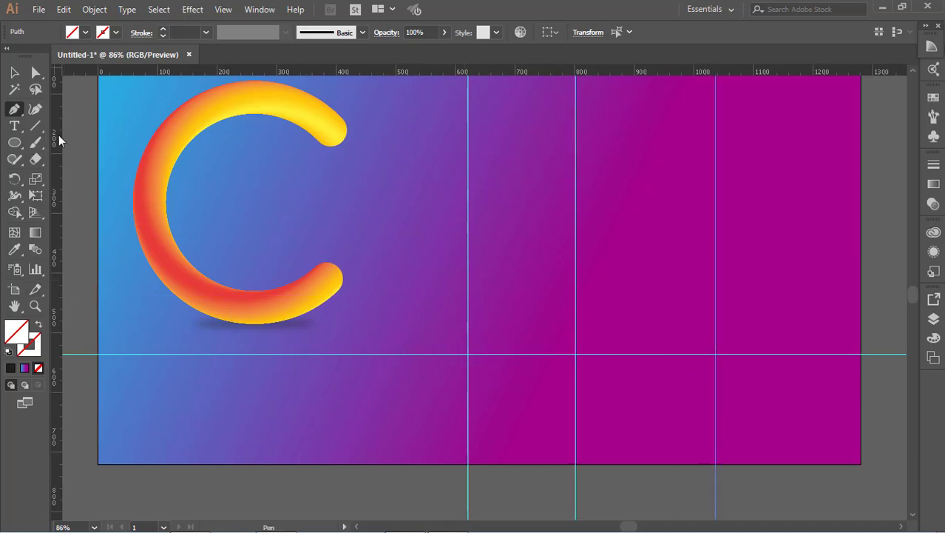
Step: Draw an open wavy path with the Pen tool along the horizontal guide, crossing each vertical guide and ending at the artboard's right edge
left_click(376, 354)
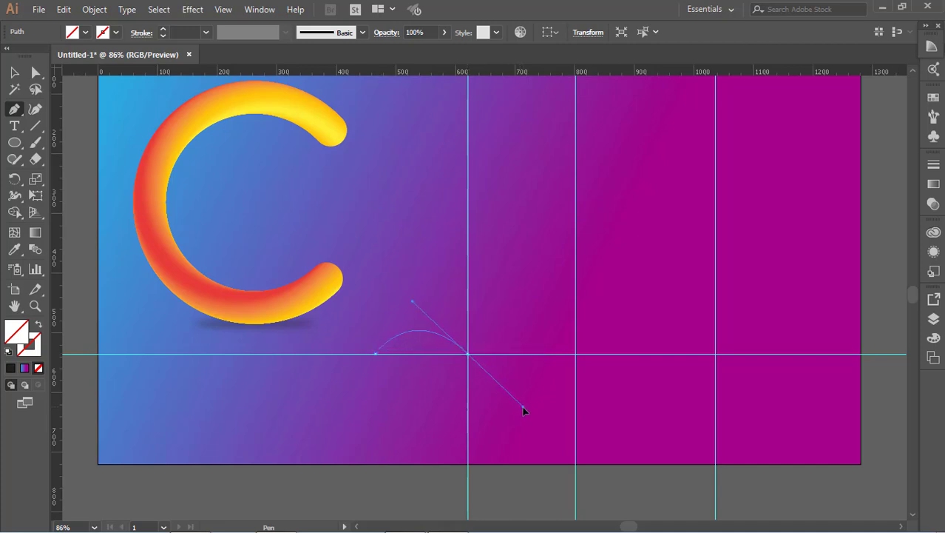
left_click_drag(521, 401, 521, 401)
left_click_drag(575, 354, 606, 324)
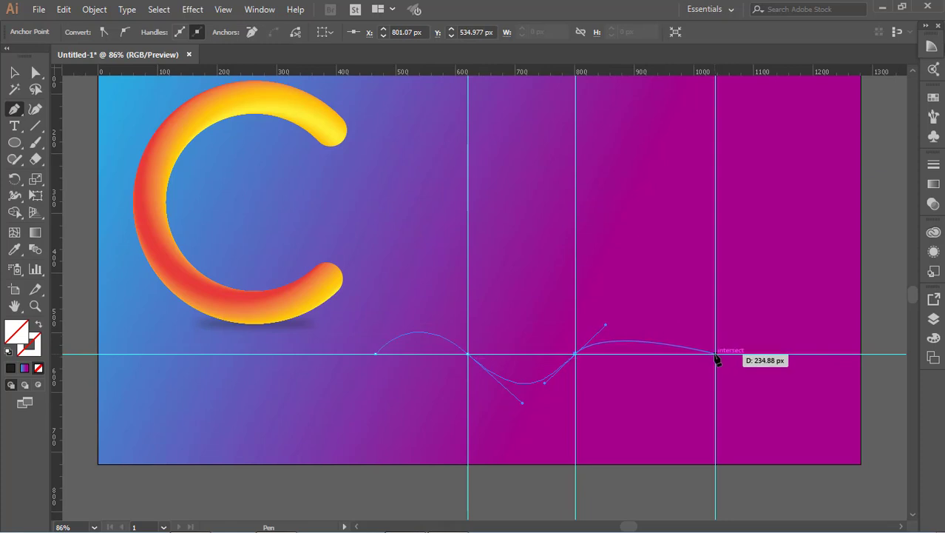
mouse_move(715, 354)
left_mouse_down()
mouse_move(757, 407)
mouse_move(789, 417)
left_mouse_up()
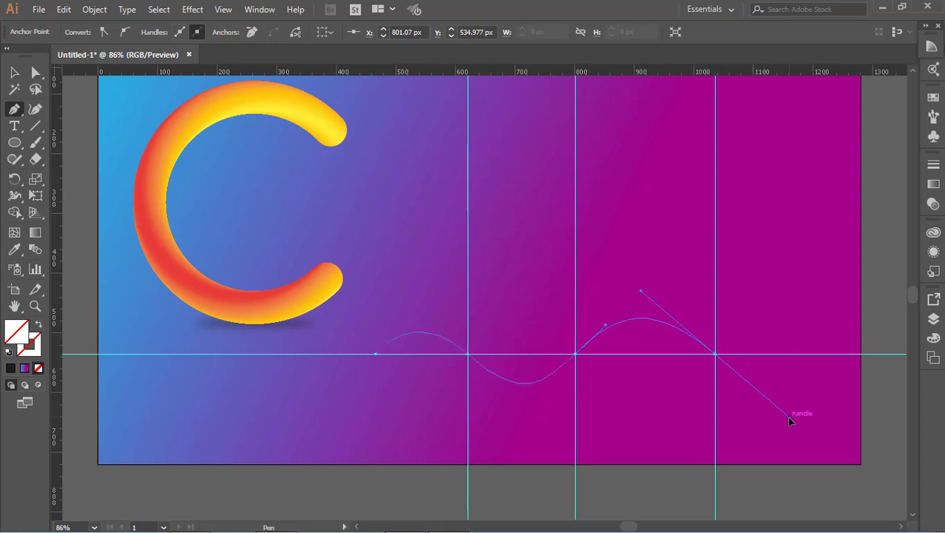
left_click_drag(862, 355, 881, 328)
left_click(14, 72)
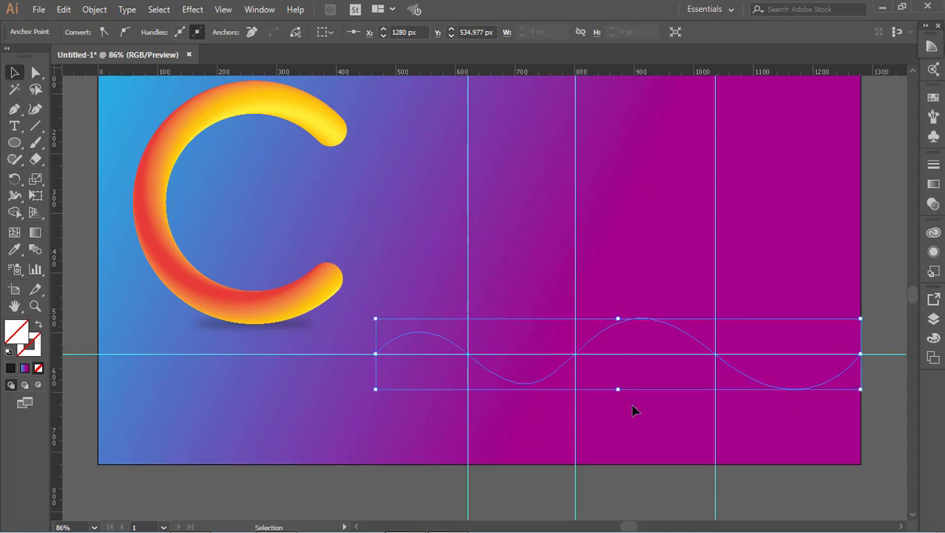
left_click(14, 108)
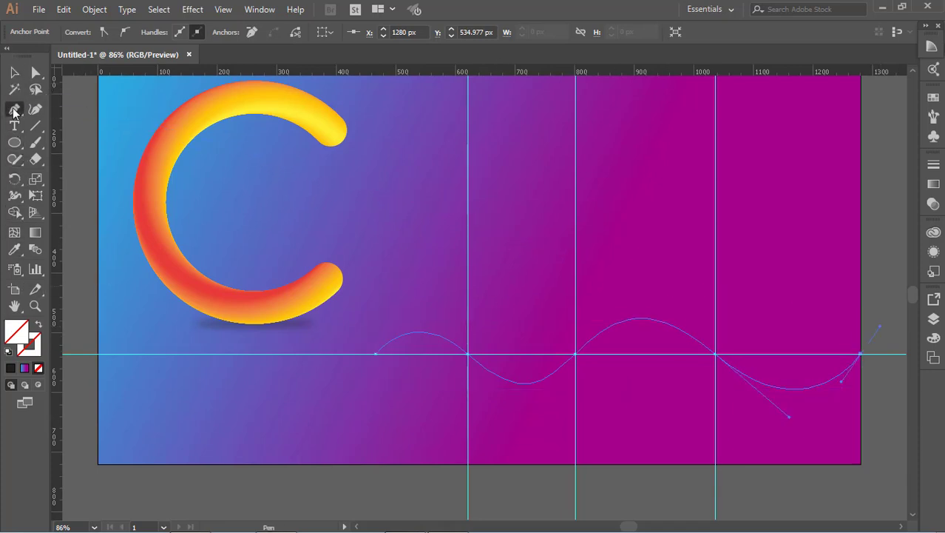
left_click(14, 72)
left_click(291, 493)
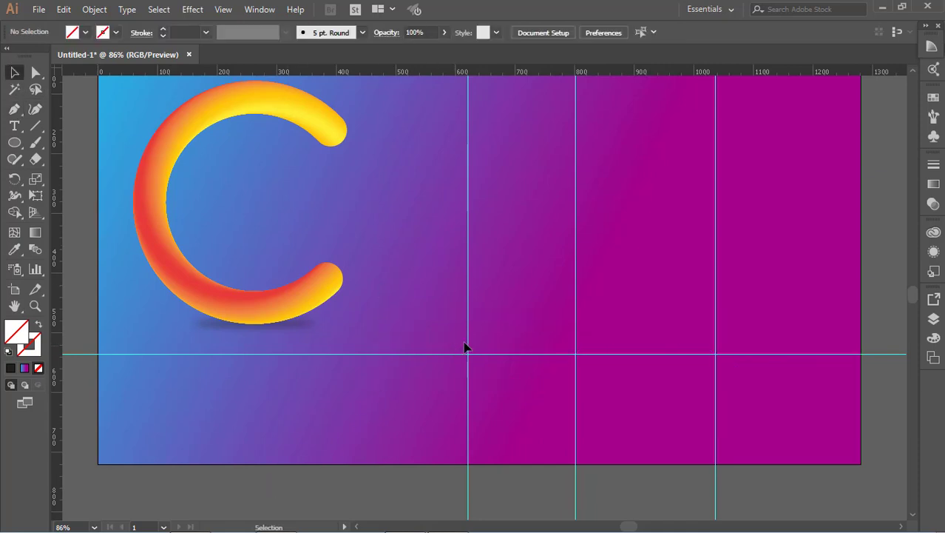
Step: Give the wavy path a black 1 pt stroke and deselect it
left_click(494, 372)
left_click(116, 33)
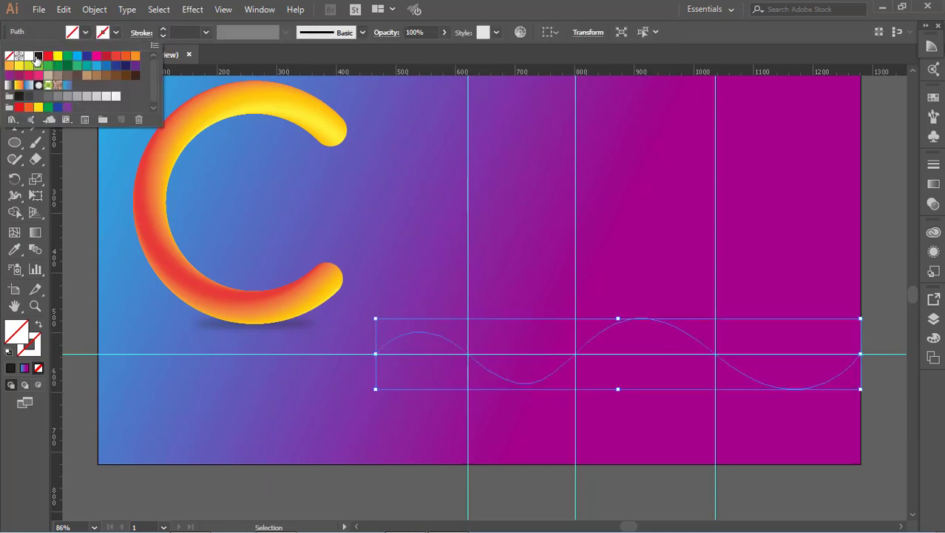
left_click(37, 58)
left_click(354, 497)
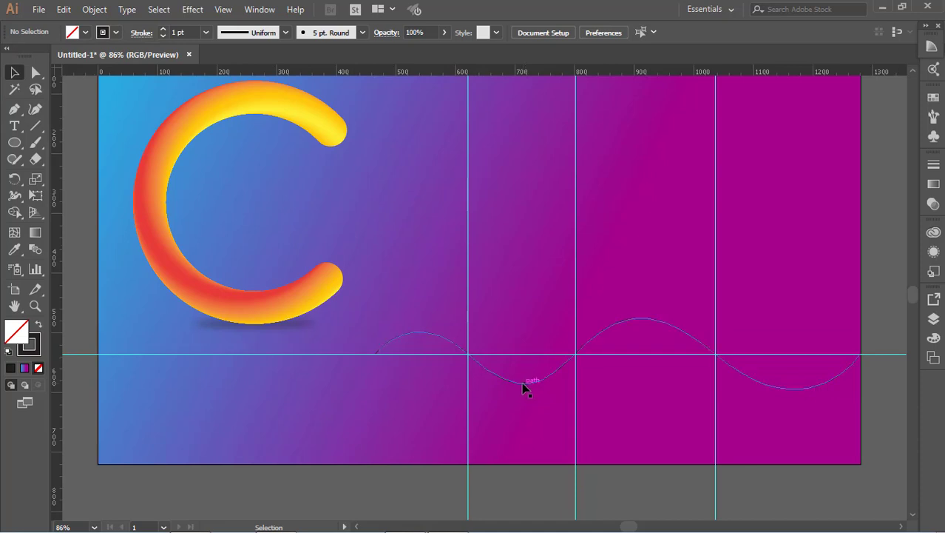
Step: Clear the guides around the wavy path and move the path left and slightly down on the artboard
left_click(524, 383)
left_click(220, 9)
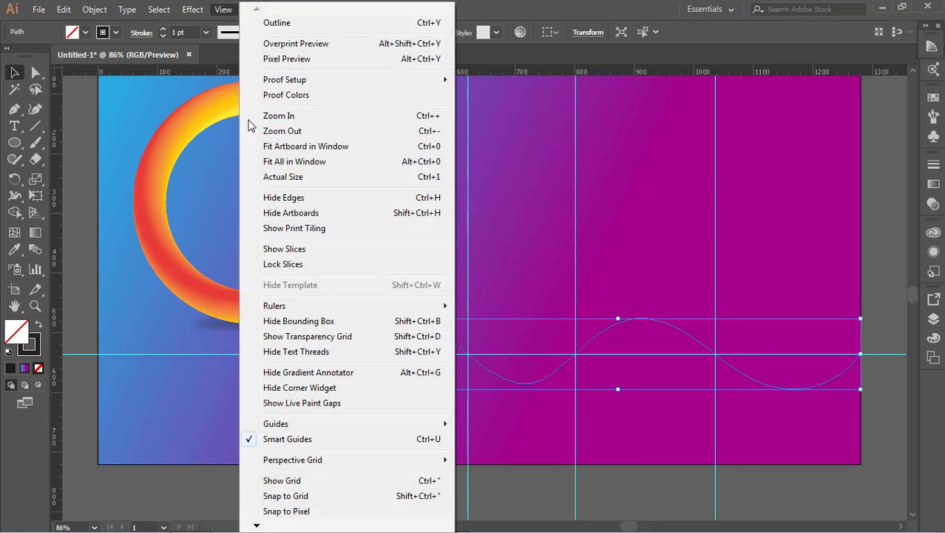
mouse_move(371, 426)
left_click(544, 486)
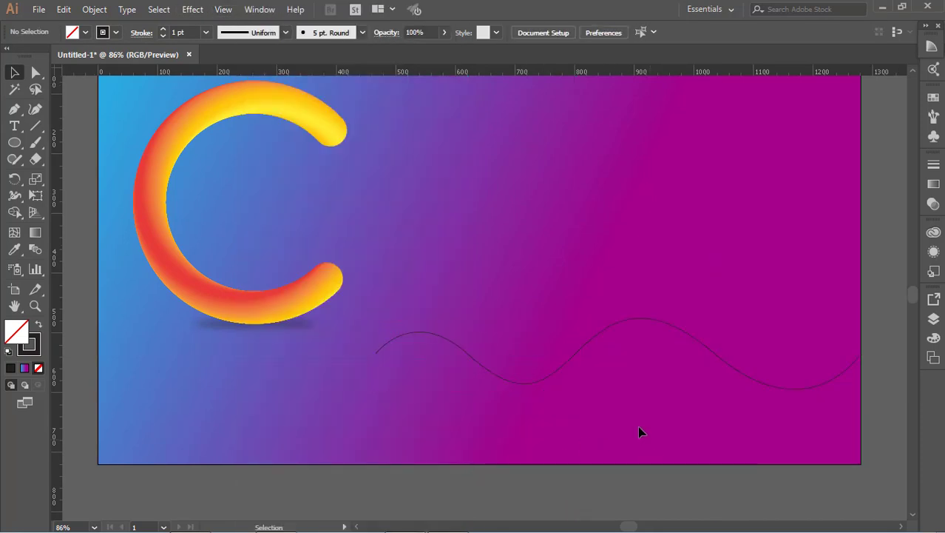
left_click_drag(561, 376, 496, 394)
left_click(548, 444)
Step: Draw a circle about 32 px in diameter to the right of the C-shaped ring and fill it with the yellow-orange gradient
mouse_move(14, 142)
left_mouse_down()
mouse_move(81, 180)
mouse_move(68, 177)
left_mouse_up()
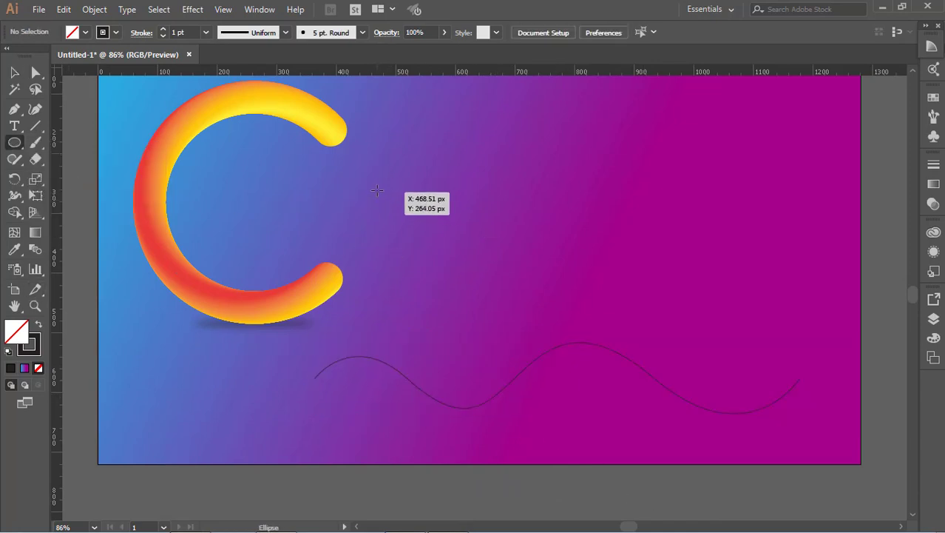
left_click_drag(374, 186, 393, 206)
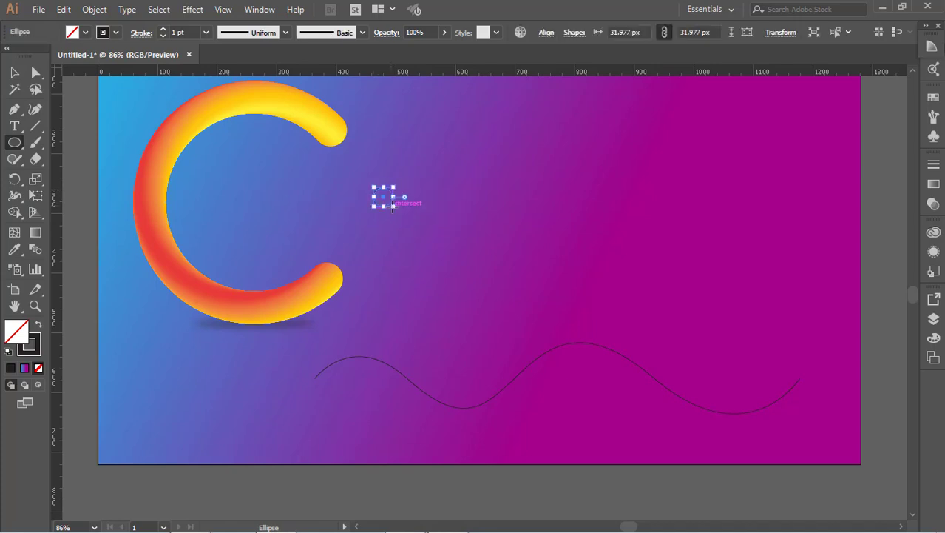
left_click(86, 32)
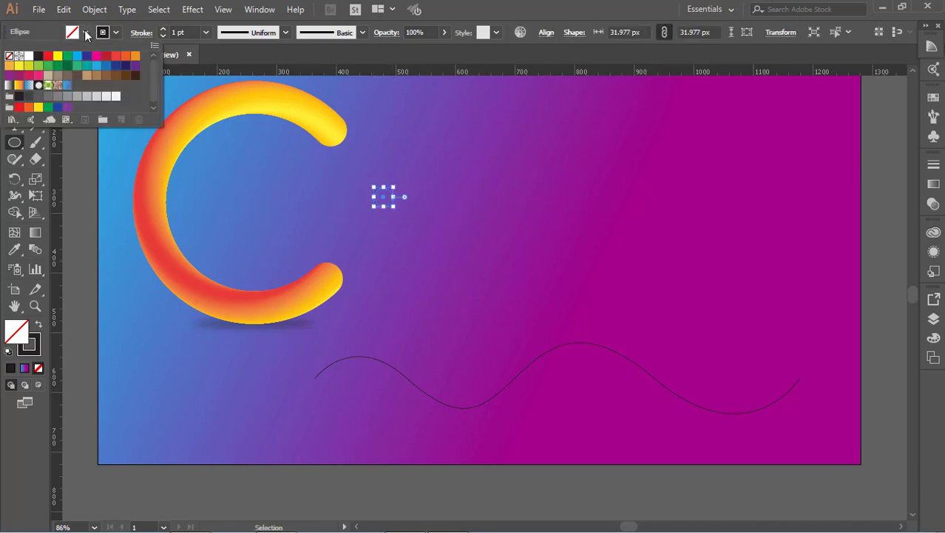
left_click(19, 86)
left_click(44, 34)
left_click(19, 72)
left_click(335, 169)
Step: Remove the stroke from the small gradient circle
left_click(387, 198)
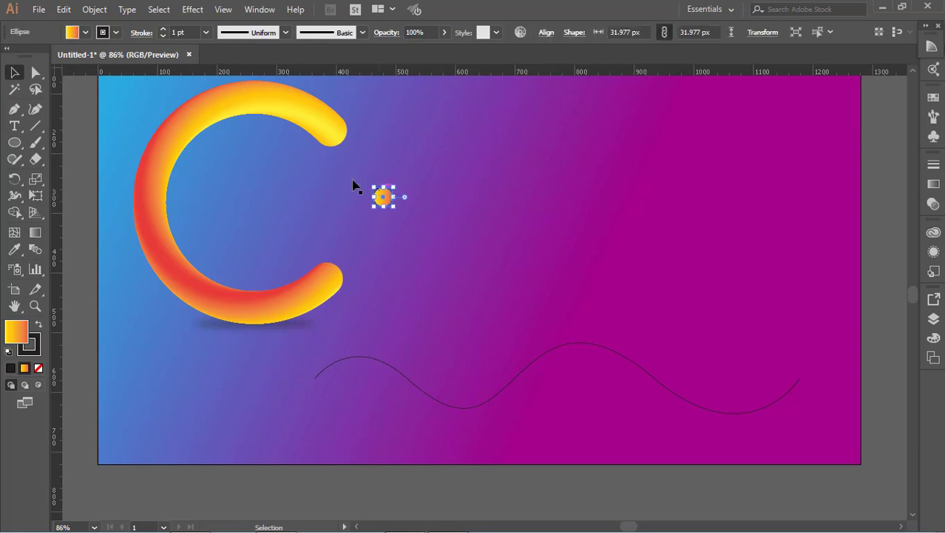
left_click(115, 32)
left_click(17, 53)
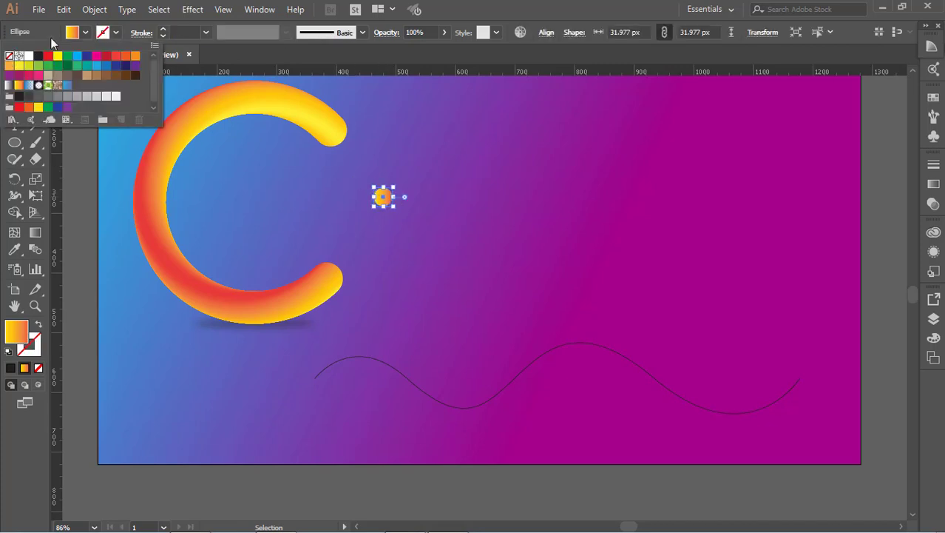
Step: Duplicate the small gradient circle near the artboard's right side and place a horizontal guide along the circles' lower edge
left_click(439, 270)
left_click_drag(394, 204, 754, 207)
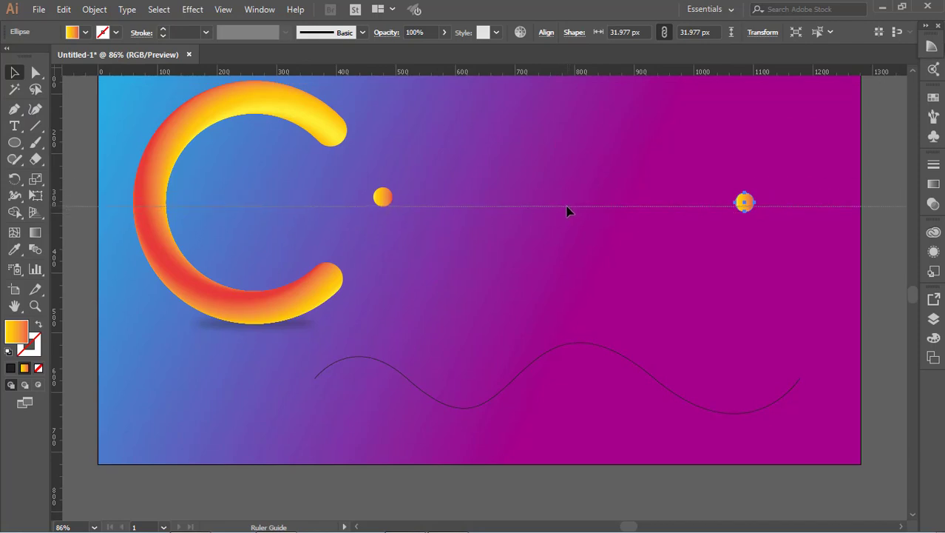
left_click_drag(567, 207, 568, 206)
Step: Enlarge the copied gradient circle to about 68 px, rest it on the horizontal guide farther right, and deselect it
left_click(748, 199)
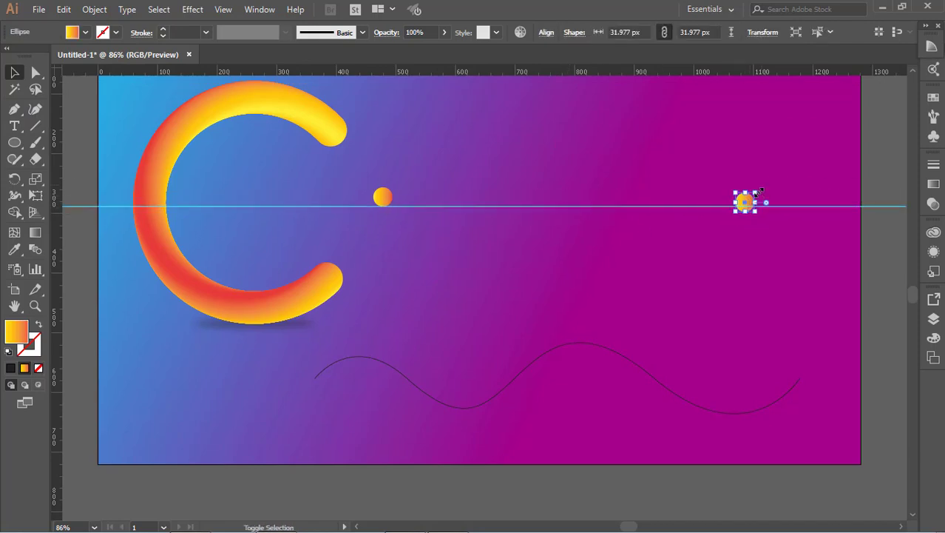
left_click_drag(760, 192, 802, 187)
left_click(881, 313)
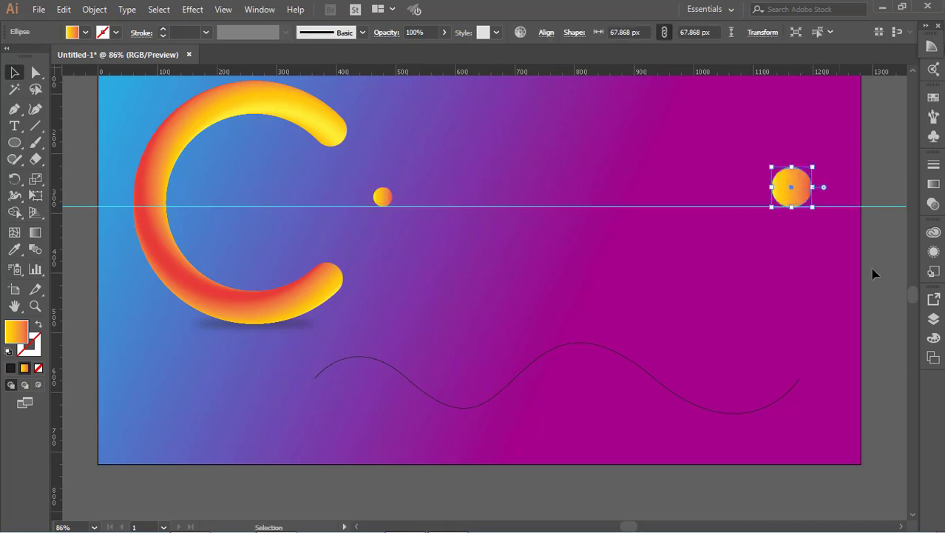
left_click(900, 314)
Step: Select the large and small gradient circles and make a blend between them
left_click(785, 181)
left_click(389, 197, "shift")
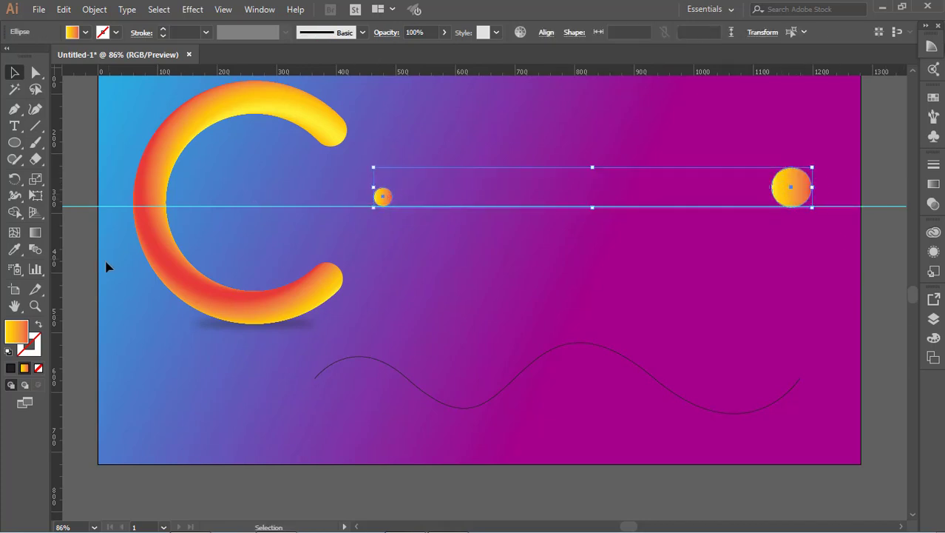
left_click(38, 249)
left_click(94, 9)
mouse_move(137, 360)
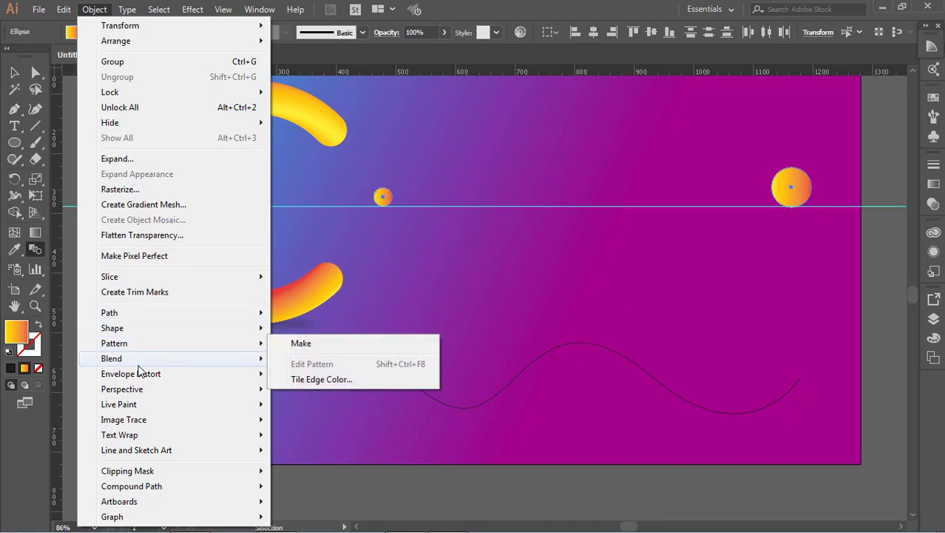
left_click(341, 364)
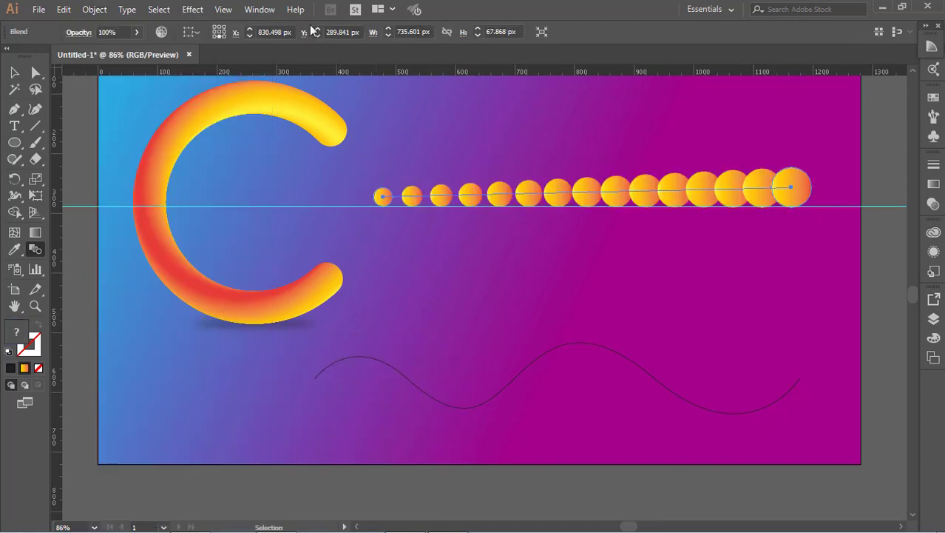
Step: Set the circle blend's spacing to a Specified Distance of 4 px and deselect it
left_click(94, 10)
mouse_move(160, 363)
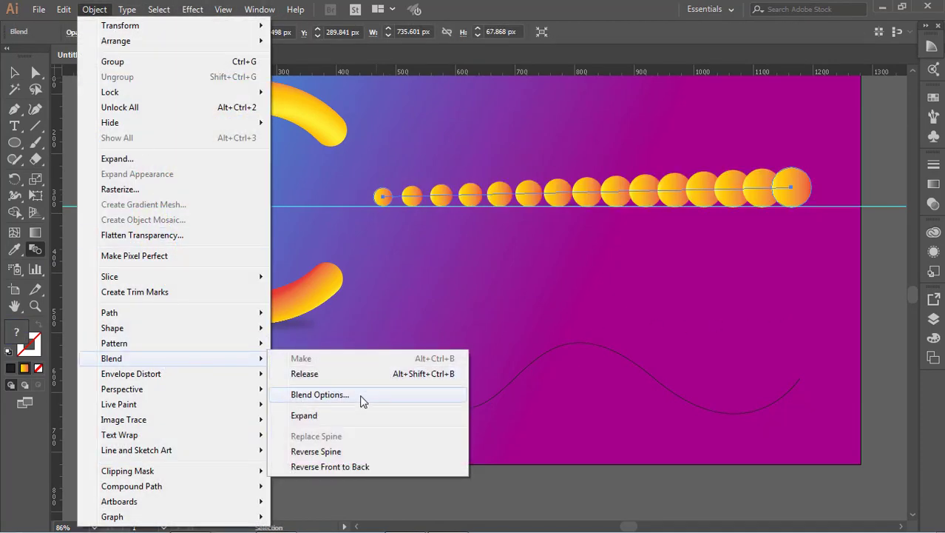
left_click(361, 397)
left_click(601, 375)
left_click(614, 416)
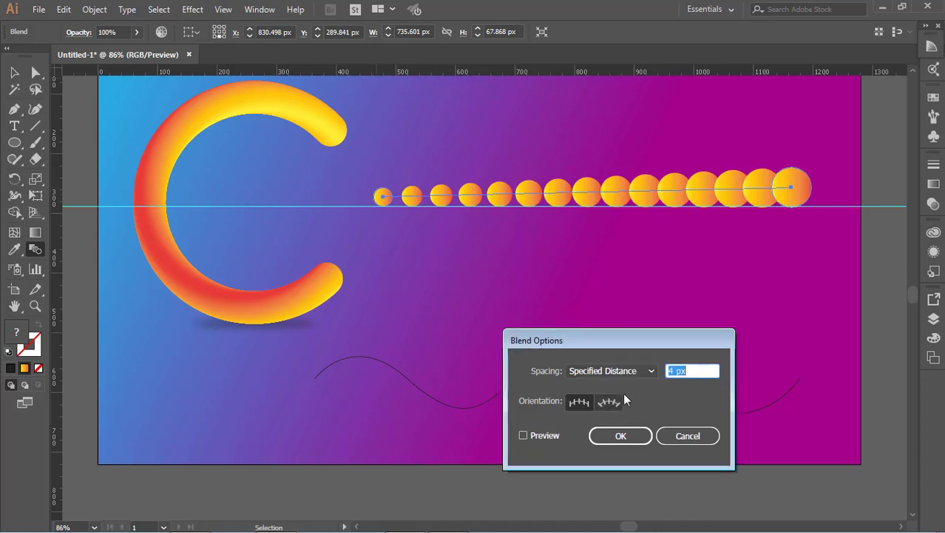
left_click(540, 434)
left_click(622, 436)
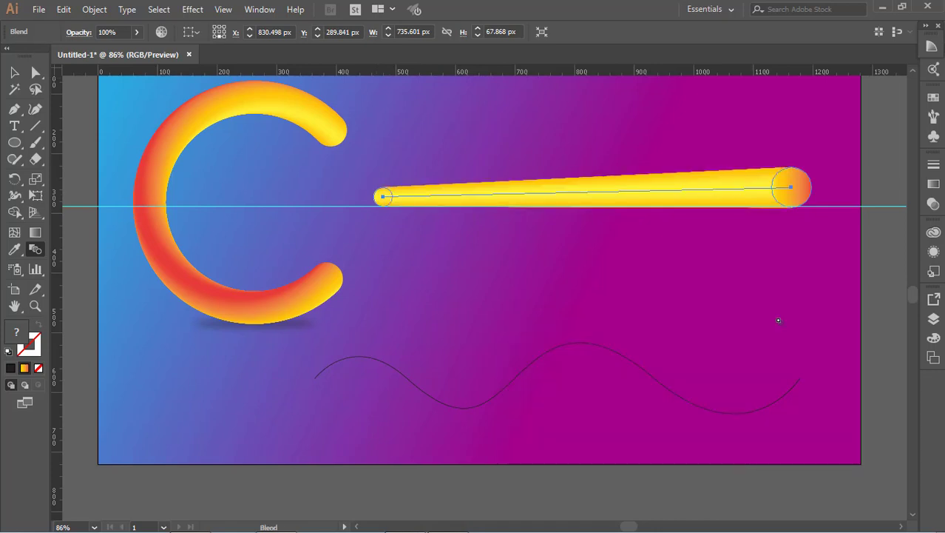
key("v")
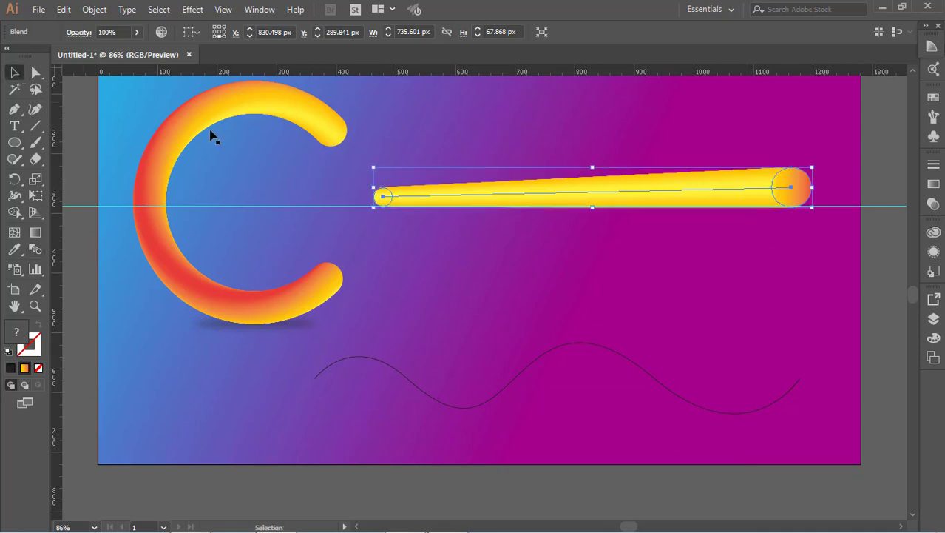
left_click(840, 299)
Step: Select the wavy path together with the tapered blend and align their centers horizontally
left_click(762, 190)
left_click(651, 372)
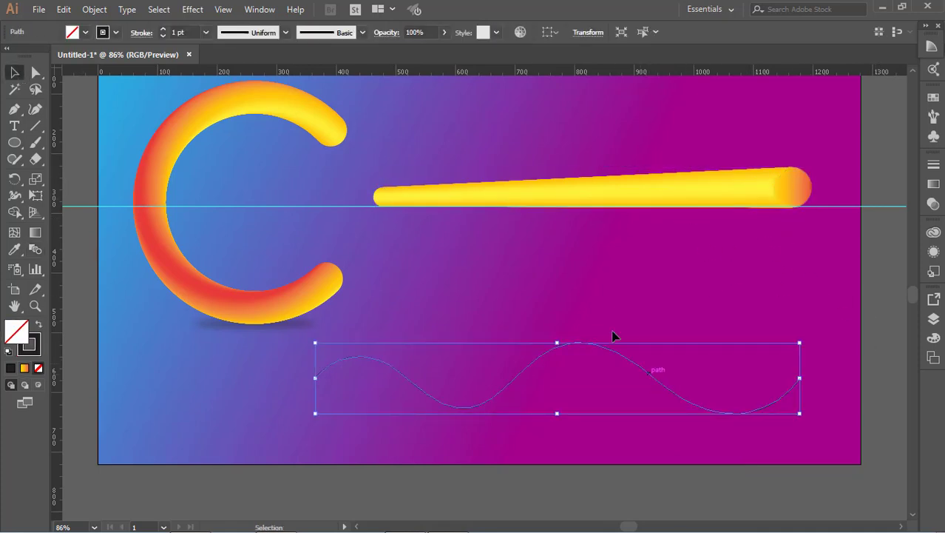
left_click(661, 186, "shift")
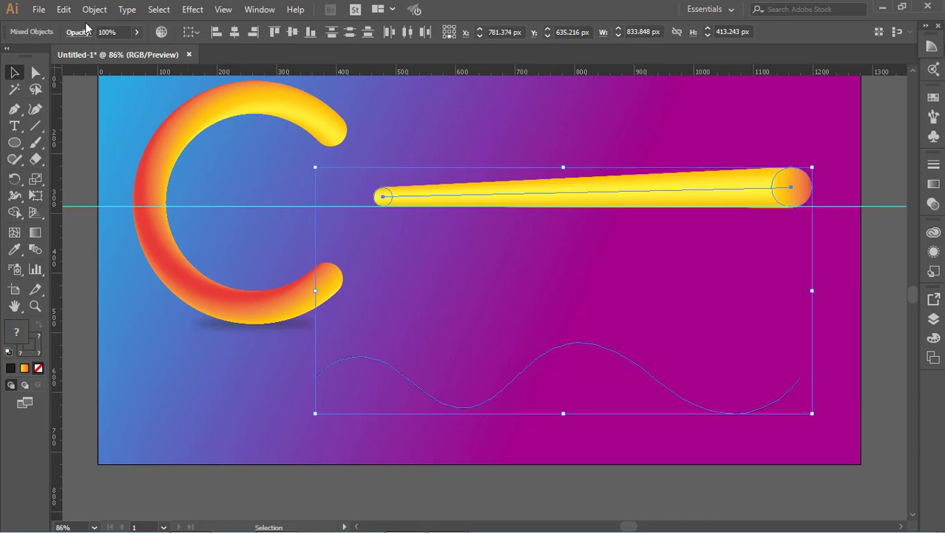
left_click(94, 9)
left_click(235, 34)
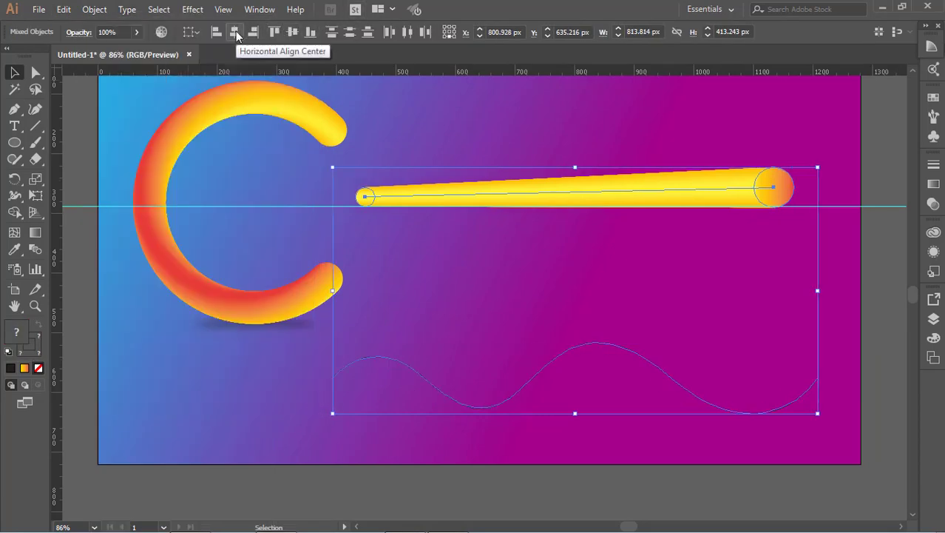
Step: Replace the tapered blend's spine with the wavy path and deselect the result
left_click(108, 11)
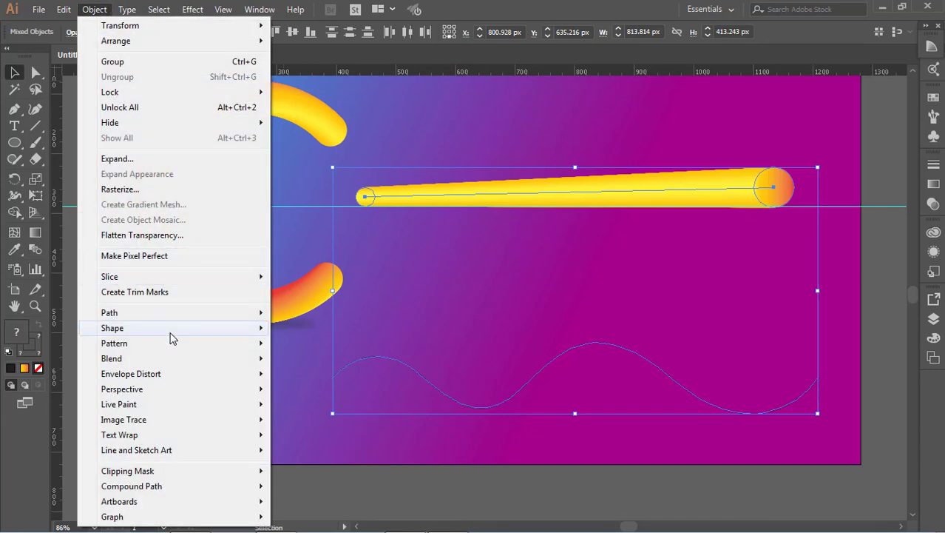
mouse_move(191, 366)
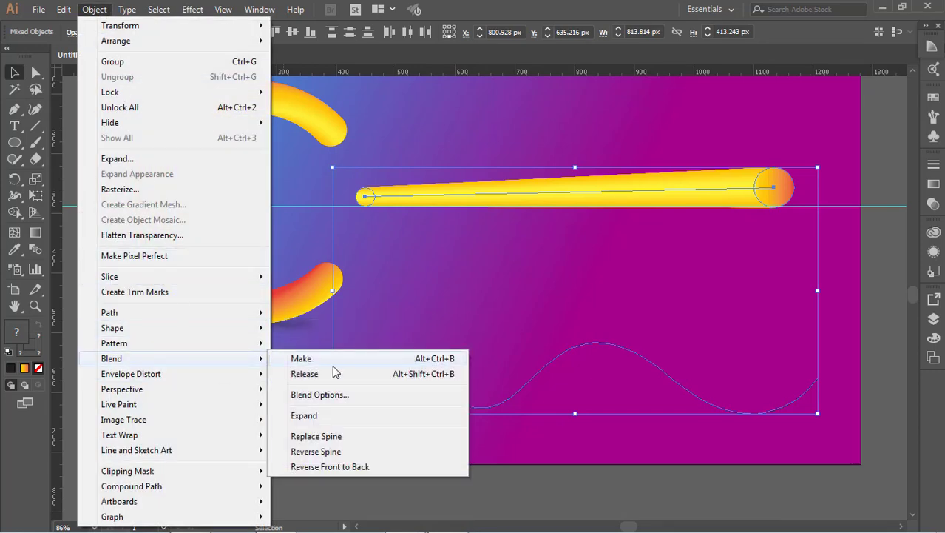
left_click(354, 441)
left_click(507, 507)
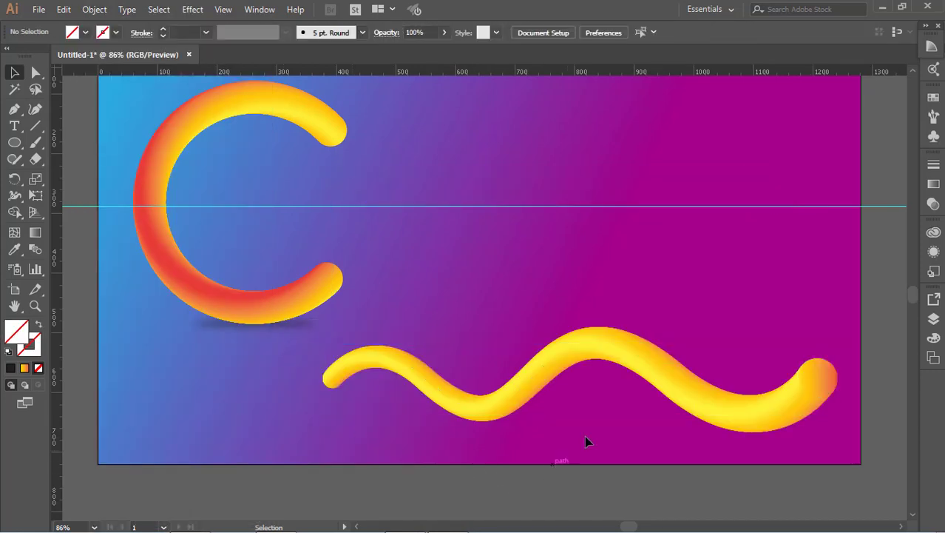
Step: Move the wavy blend left and slightly down so it sits near the artboard's lower edge
left_click_drag(611, 354, 558, 377)
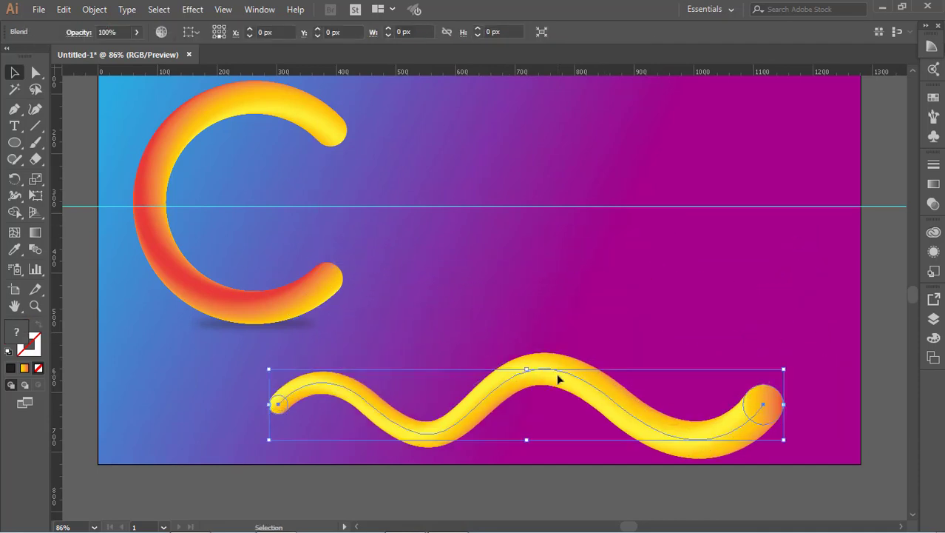
left_click(549, 448)
left_click_drag(593, 403, 570, 395)
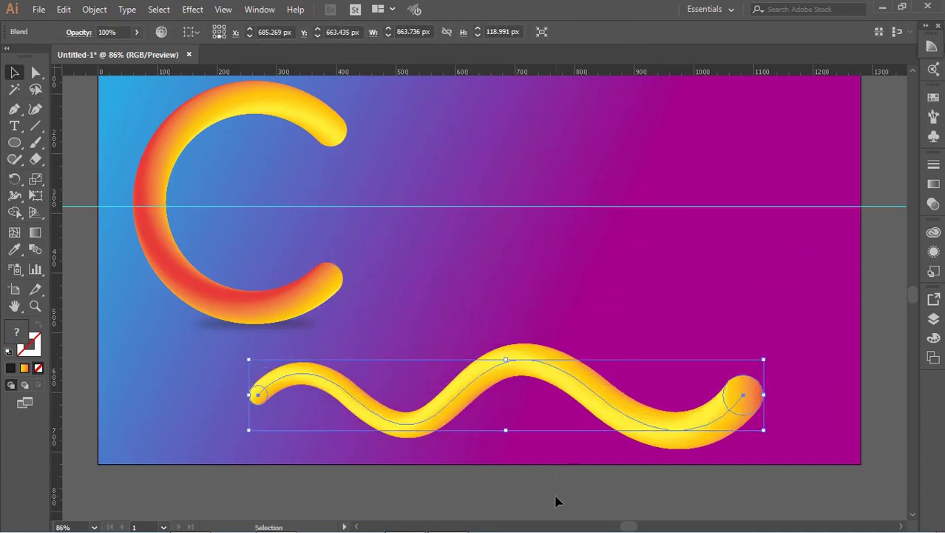
left_click(559, 501)
Step: Try moving the ring's shadow ellipse beneath the wavy blend's first dip and narrowing it to about 110 px
left_click_drag(289, 328, 440, 446)
left_click(448, 474)
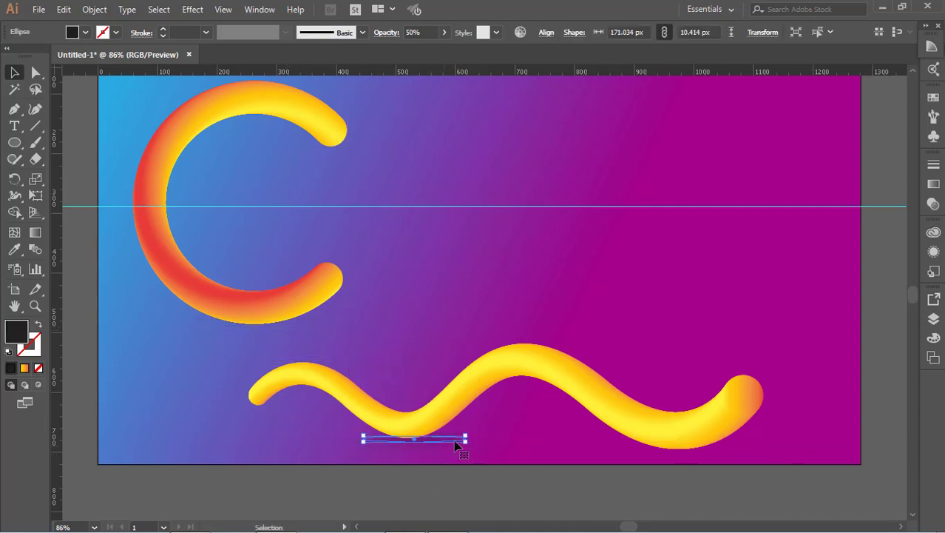
key("e")
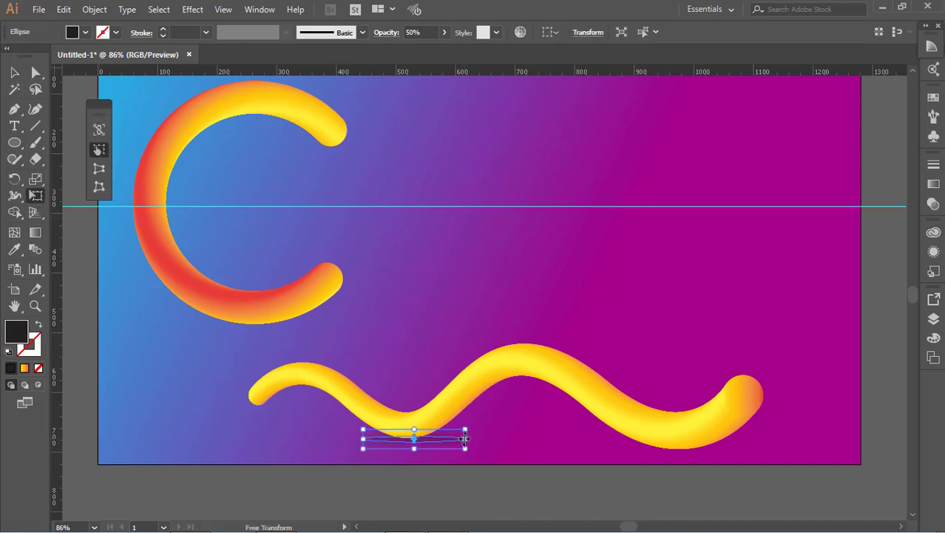
left_click_drag(464, 439, 443, 438)
left_click_drag(364, 439, 393, 442)
key("v")
left_click(354, 494)
left_click(428, 439)
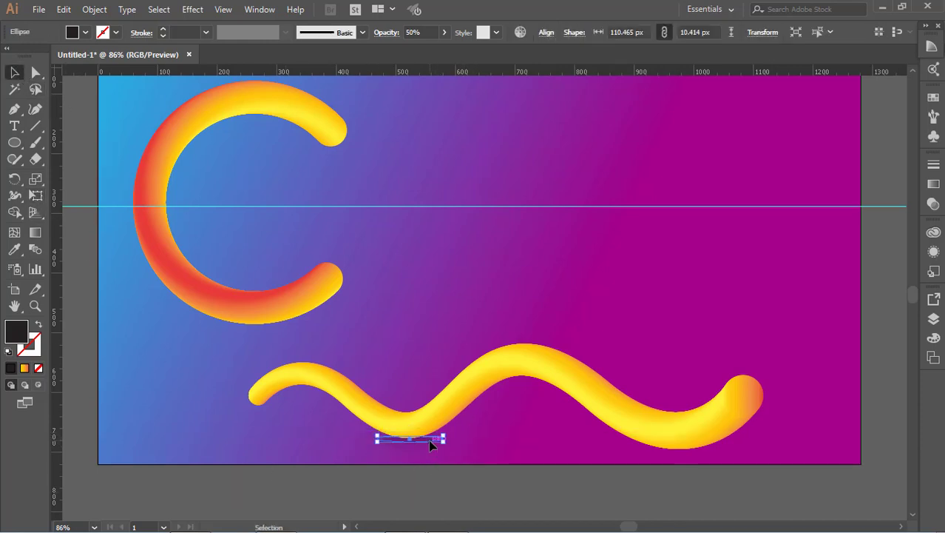
Step: Undo the move and resizing of the shadow ellipse
key("ctrl+z")
key("ctrl+z")
key("ctrl+z")
key("ctrl+z")
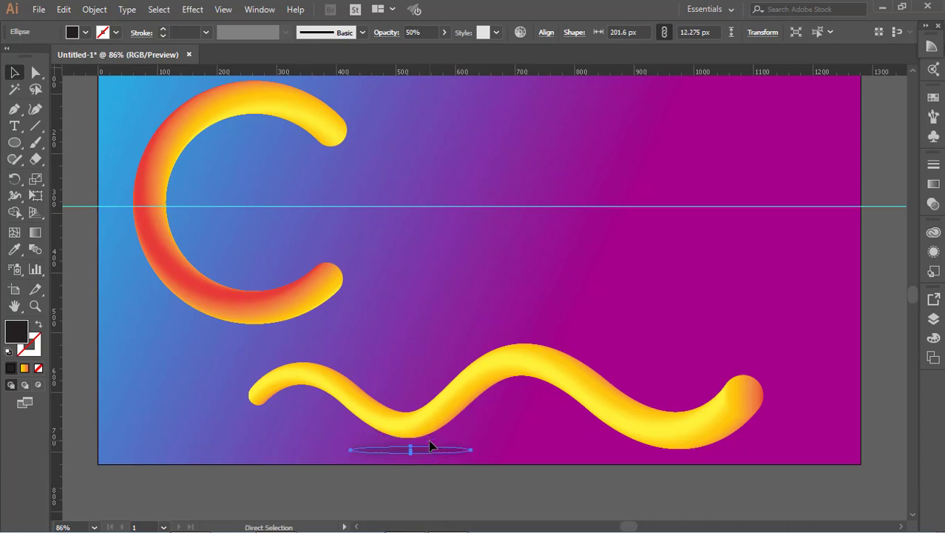
key("ctrl+z")
Step: Copy the ring's shadow ellipse beneath the wavy blend's first dip and nudge the copy slightly down
left_click(329, 333)
left_click_drag(303, 322, 464, 433)
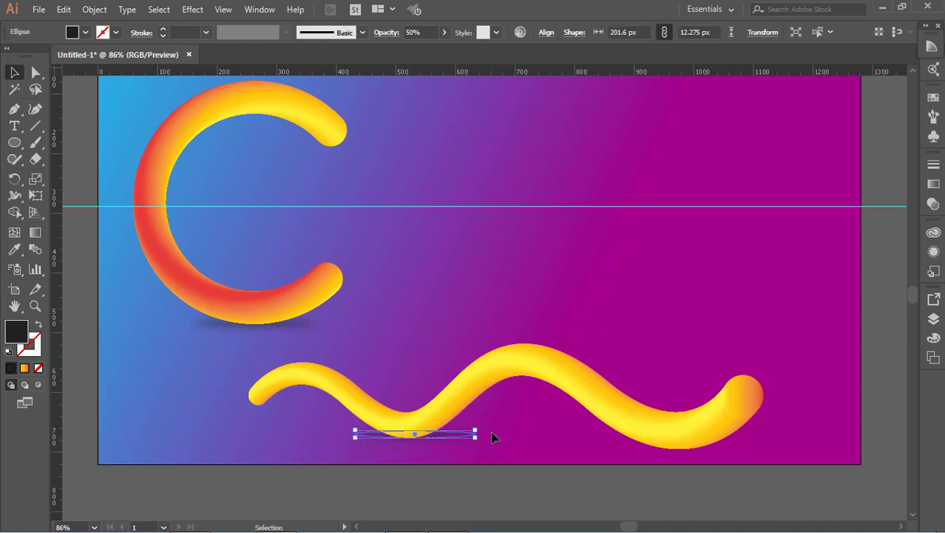
key("Down")
key("Down")
key("Down")
key("Down")
key("Down")
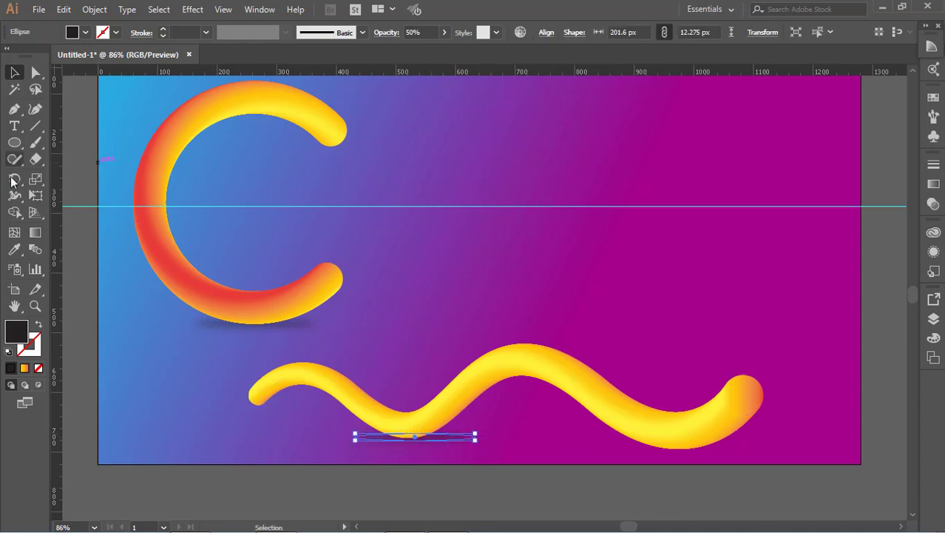
Step: Narrow the copied shadow ellipse from both sides to about 121 px wide with Free Transform
left_click(35, 195)
left_click_drag(476, 437, 448, 437)
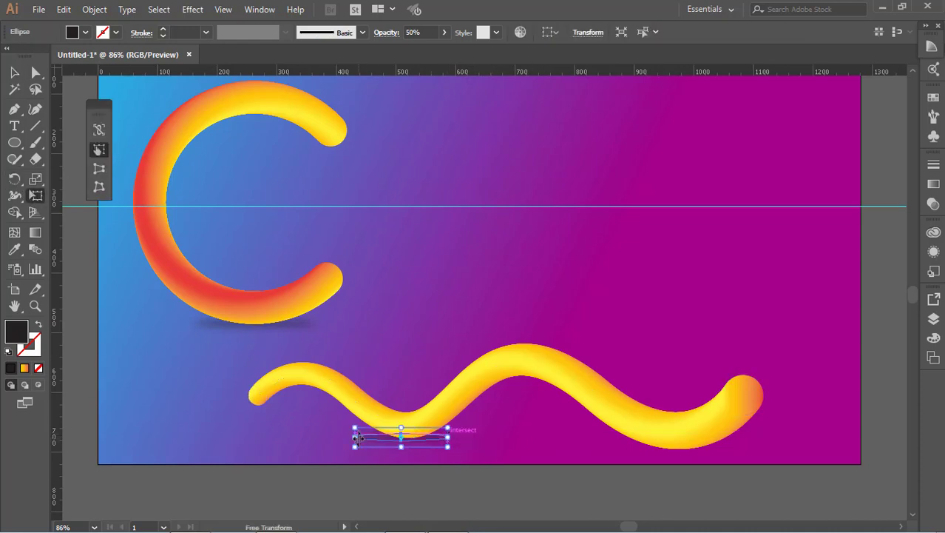
left_click_drag(356, 437, 378, 439)
key("v")
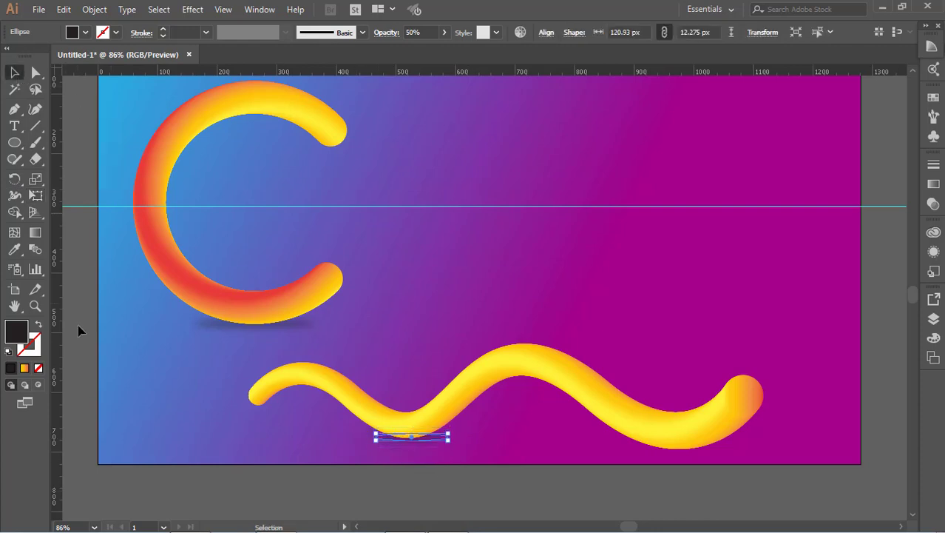
left_click(446, 453)
Step: Duplicate the narrowed shadow beneath the wavy blend's second dip, nudge it up against the shape, and deselect it
left_click_drag(439, 444, 701, 457)
key("Up")
key("Up")
key("Up")
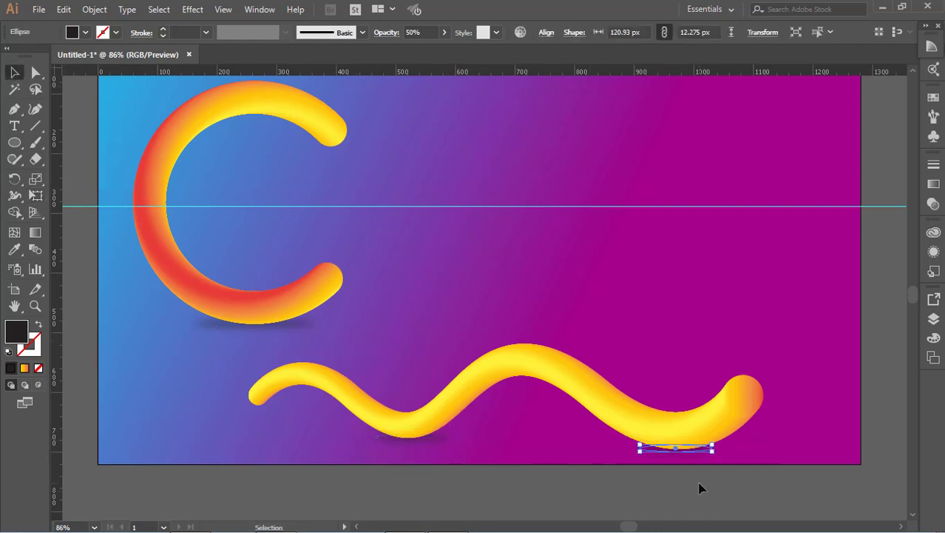
left_click(605, 497)
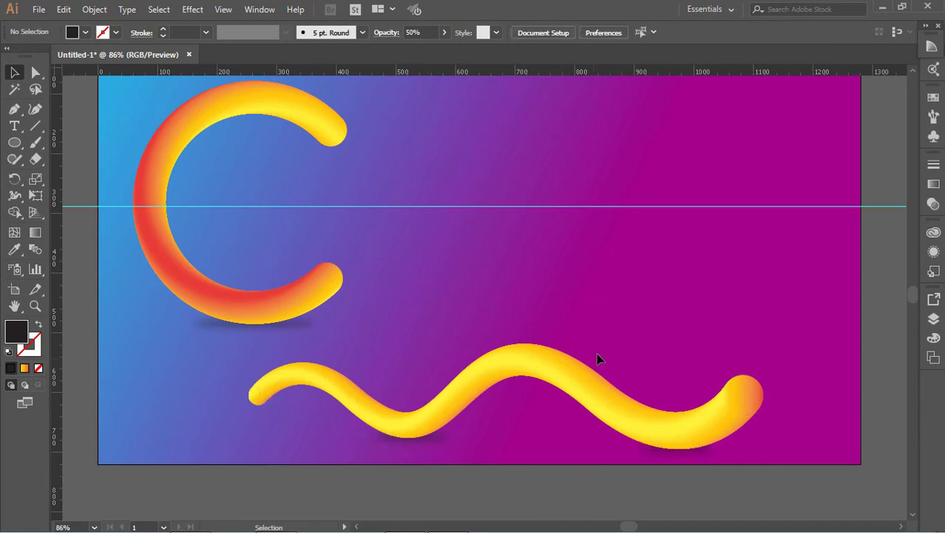
Step: Try the New Gradient Swatch 1 fill on the wavy blend, undo it, and close the gradient settings
scroll(584, 328, "up", 2)
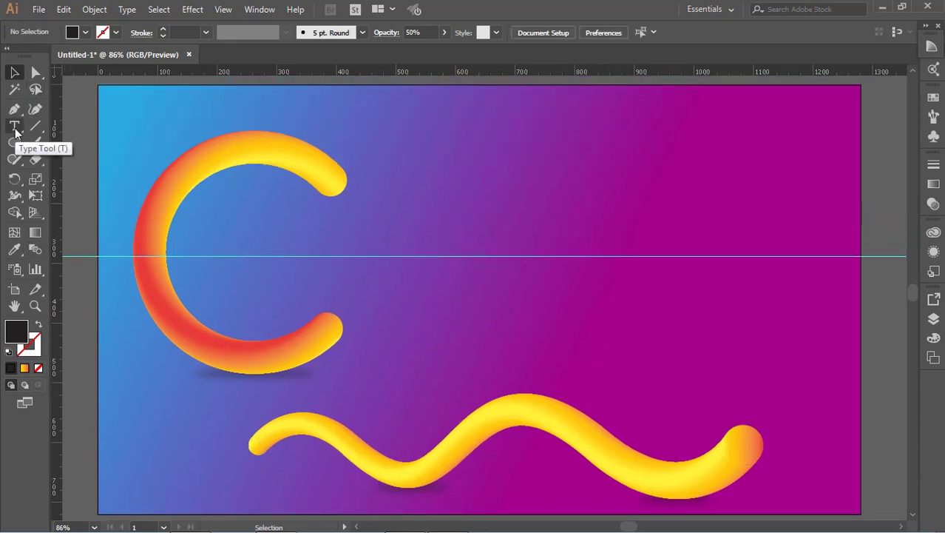
left_click(700, 473)
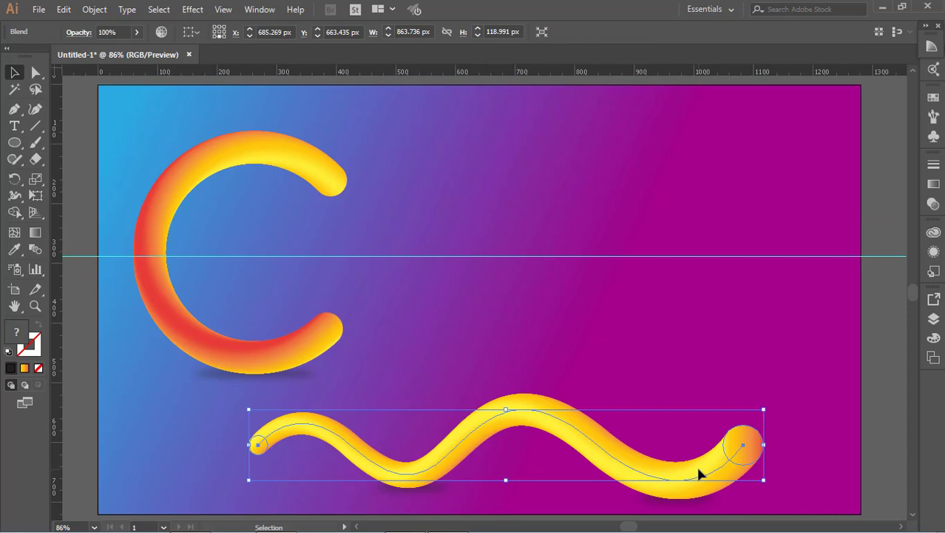
left_click(27, 366)
left_click(789, 184)
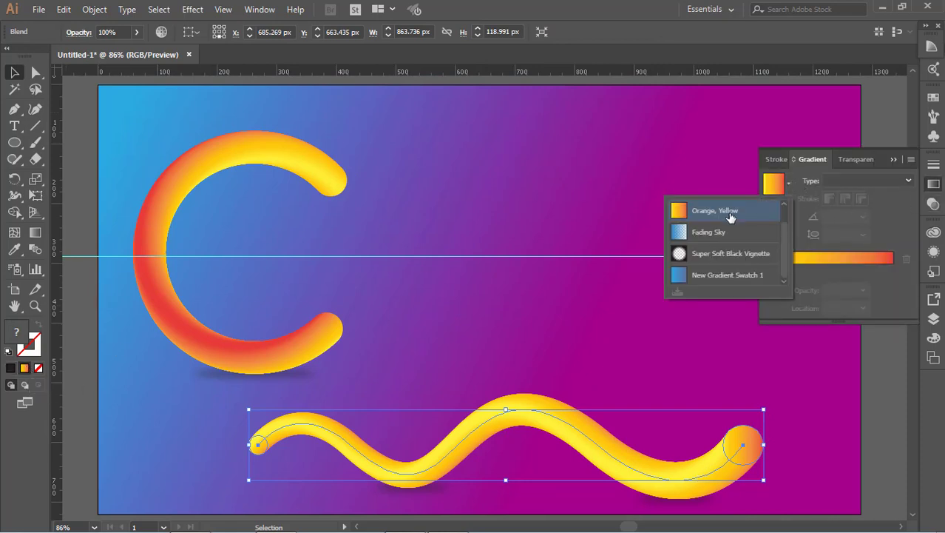
left_click(716, 280)
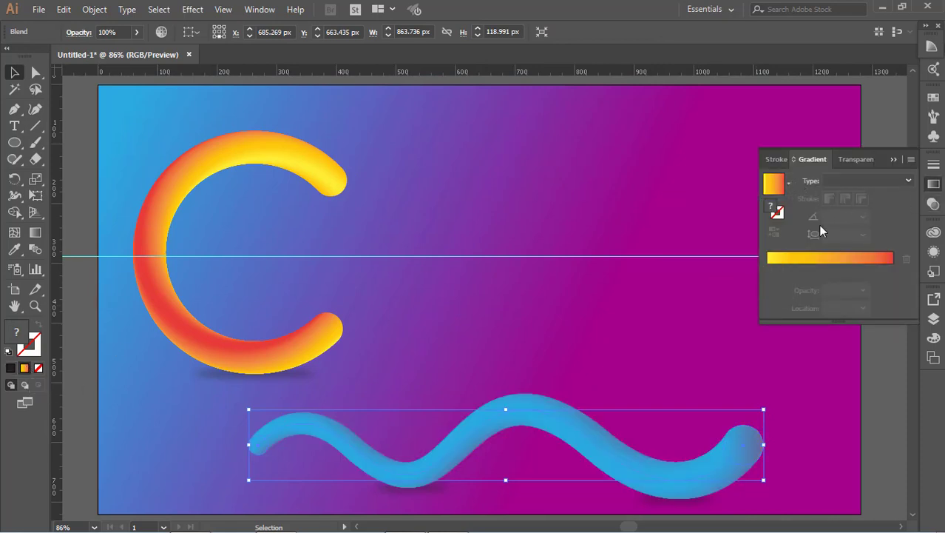
key("ctrl+z")
left_click(890, 381)
left_click(894, 159)
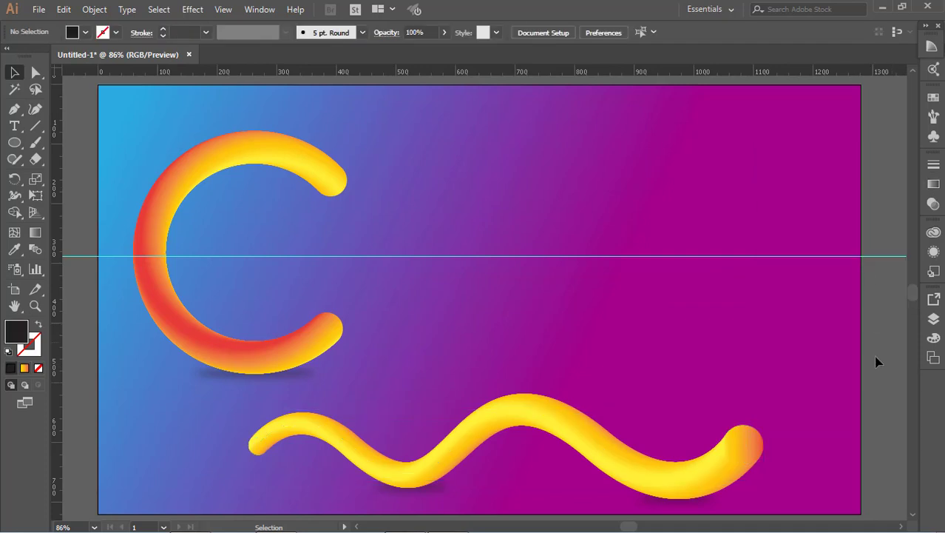
Step: Draw a winding open path of smooth curves across the artboard's right half with the Pen tool, looping down and back up
scroll(875, 361, "down", 3)
scroll(213, 232, "up", 2)
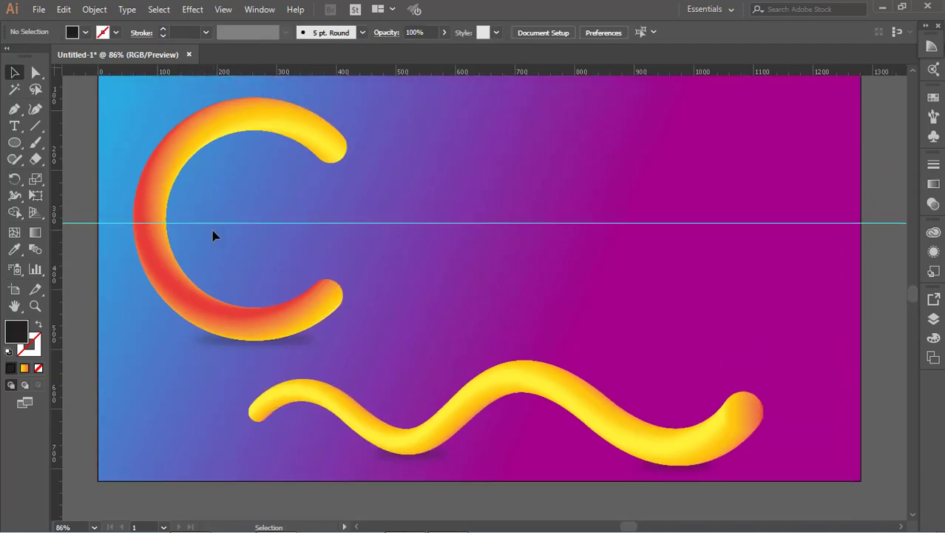
left_click(15, 109)
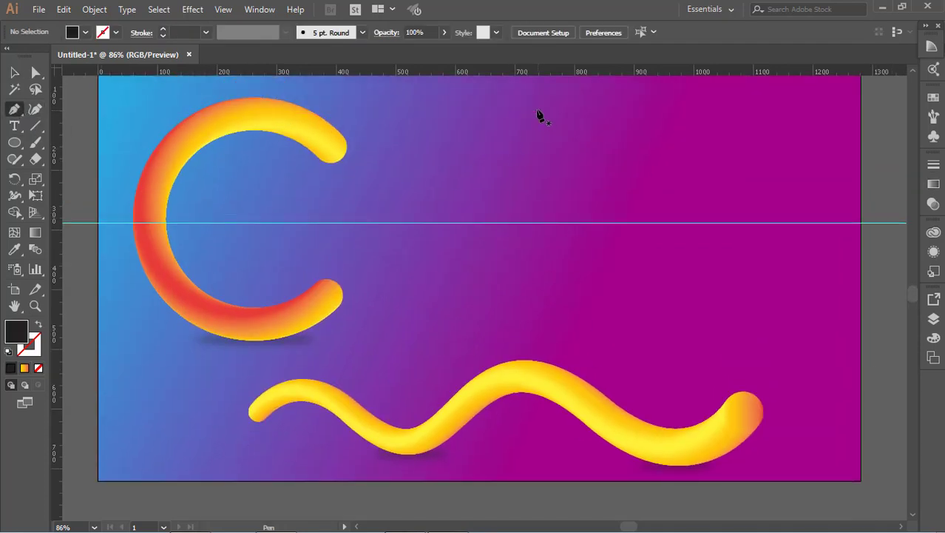
left_click(536, 110)
left_click_drag(536, 193, 594, 236)
left_click_drag(576, 272, 544, 295)
left_click_drag(564, 336, 600, 353)
left_click_drag(680, 315, 694, 365)
left_click_drag(782, 332, 838, 275)
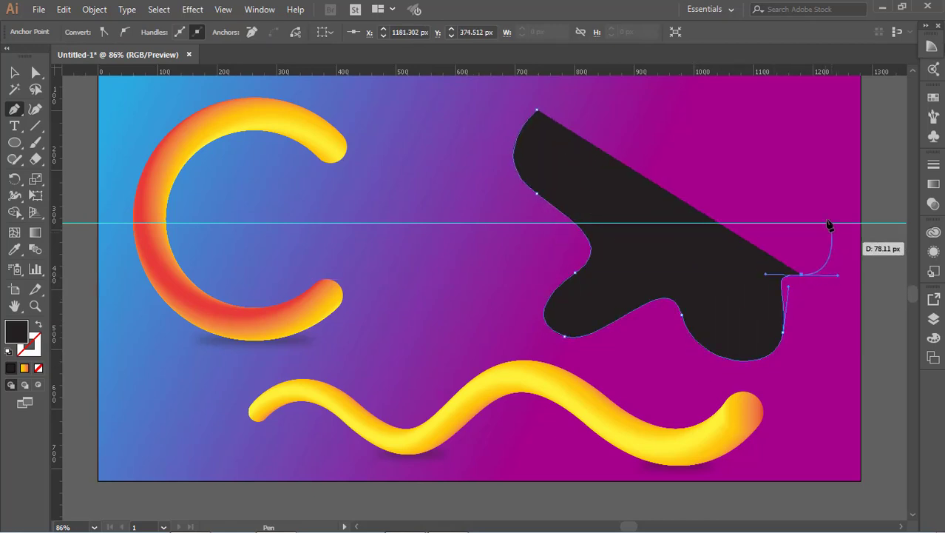
left_click_drag(796, 161, 686, 91)
scroll(663, 89, "up", 2)
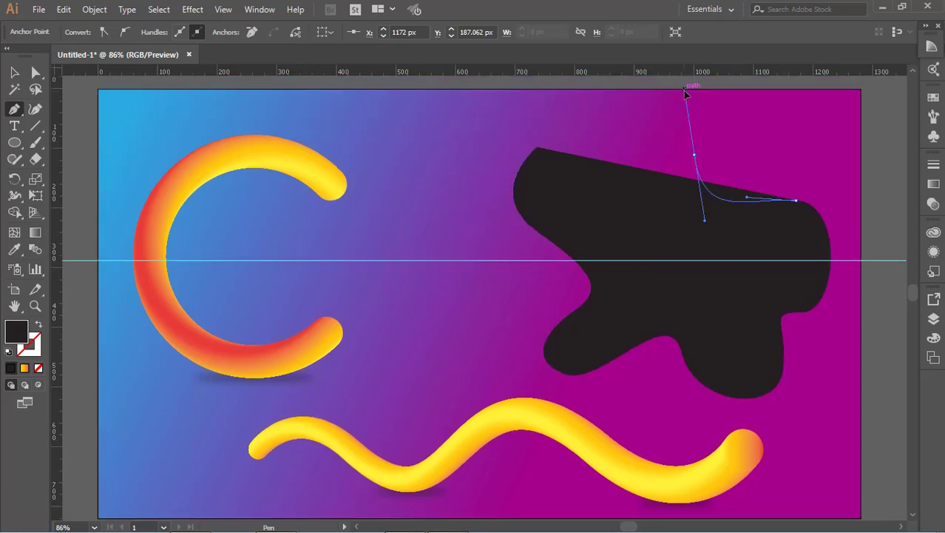
left_click_drag(788, 115, 817, 131)
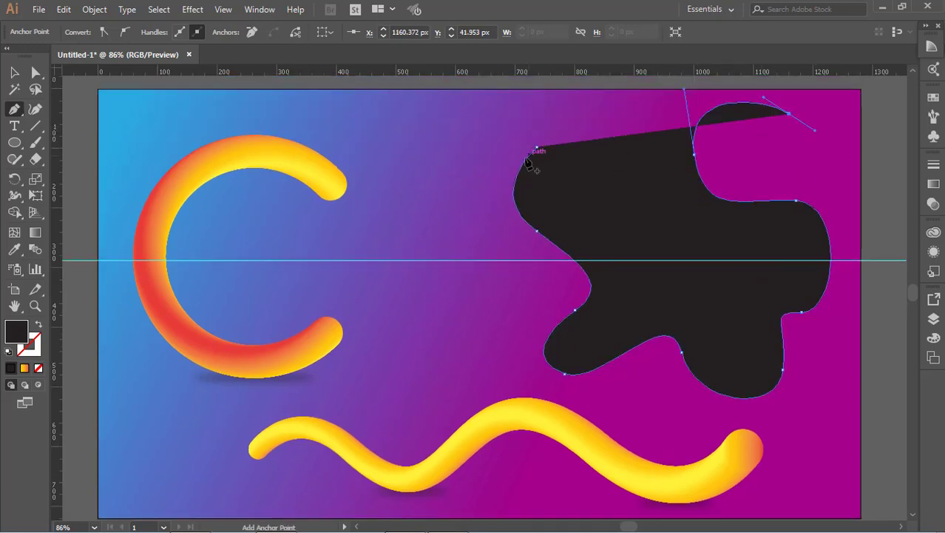
Step: Set the winding path to no fill with a thin 1 pt black stroke
left_click(15, 72)
left_click(65, 121)
left_click(655, 207)
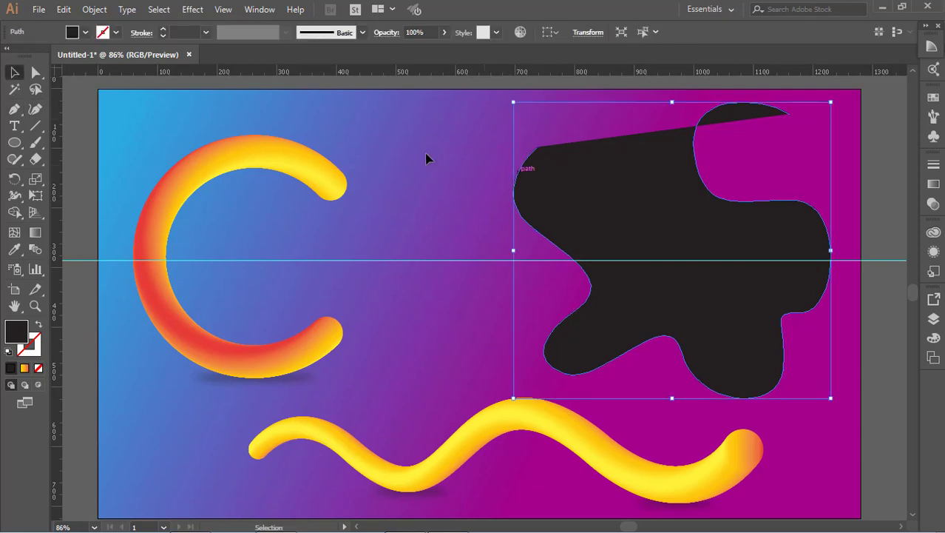
left_click(86, 33)
left_click(10, 54)
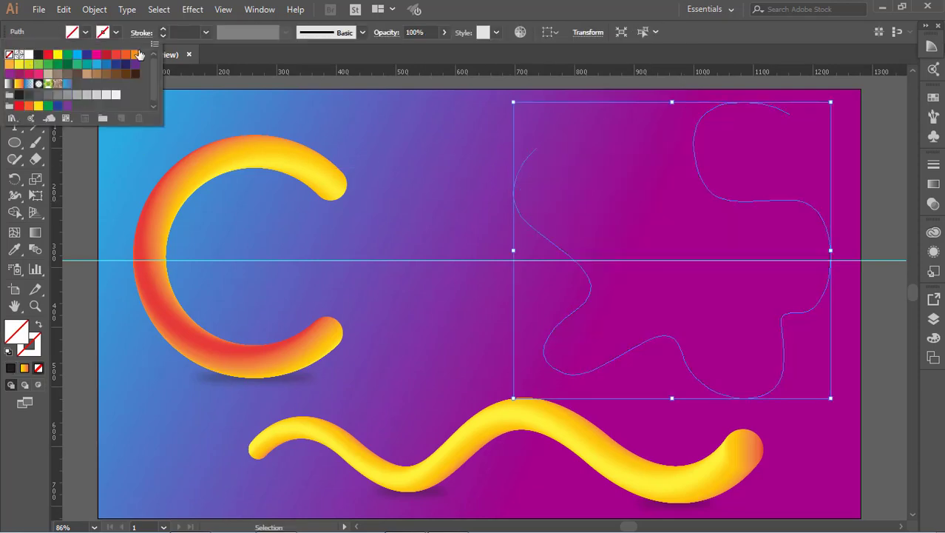
left_click(116, 33)
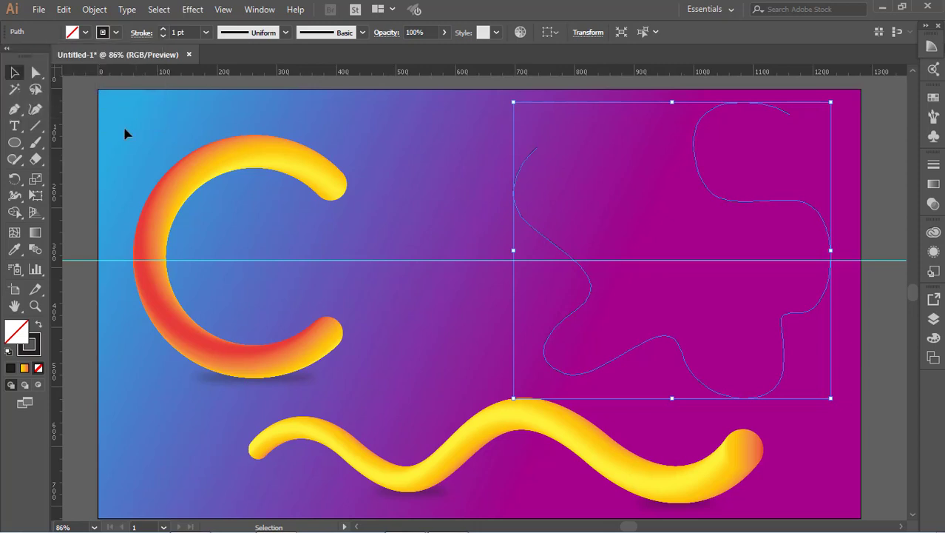
Step: Move the outlined winding path slightly upward so its highest curve crosses the artboard's upper edge
left_click(517, 215)
scroll(337, 218, "down", 3)
left_click(605, 288)
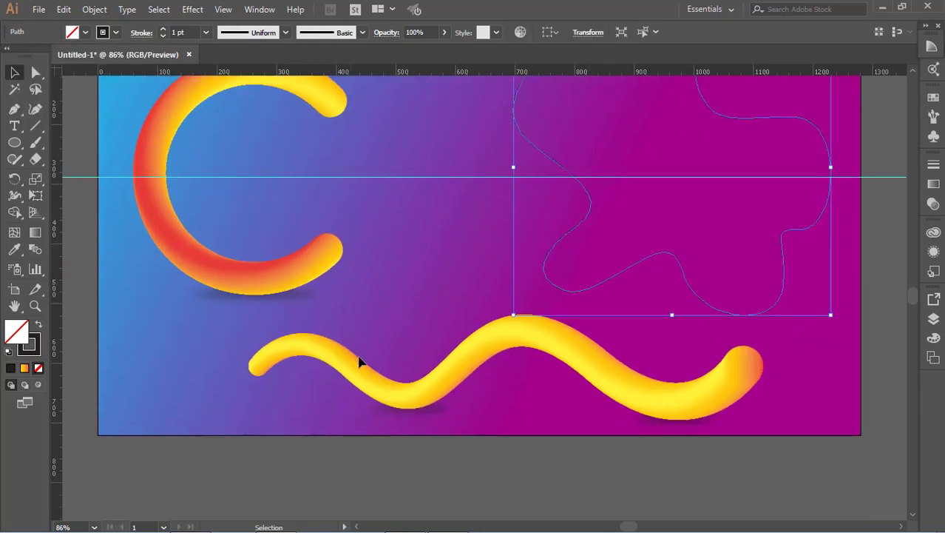
left_click(392, 457)
scroll(220, 341, "up", 3)
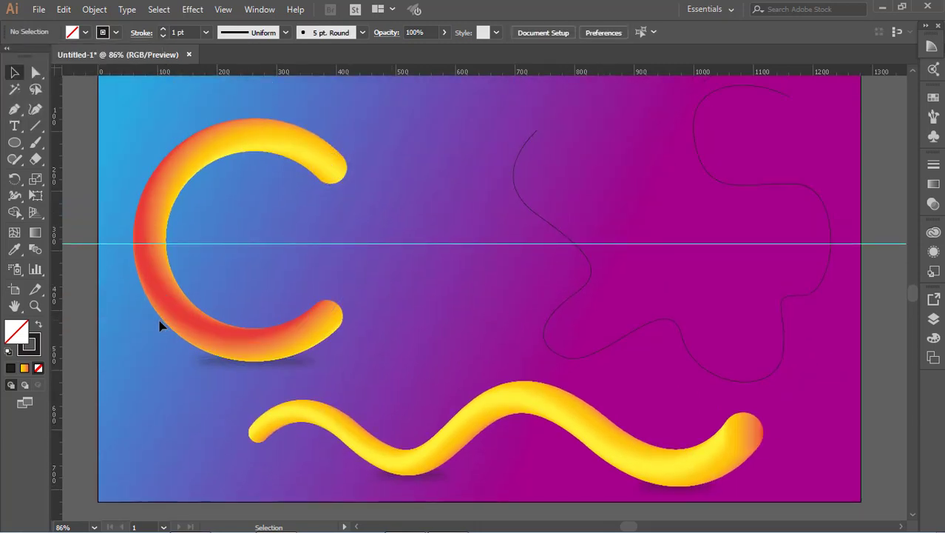
scroll(574, 263, "up", 1)
mouse_move(571, 264)
left_mouse_down()
mouse_move(569, 220)
mouse_move(568, 236)
left_mouse_up()
mouse_move(14, 142)
left_mouse_down()
mouse_move(63, 160)
mouse_move(65, 175)
left_mouse_up()
left_click(27, 368)
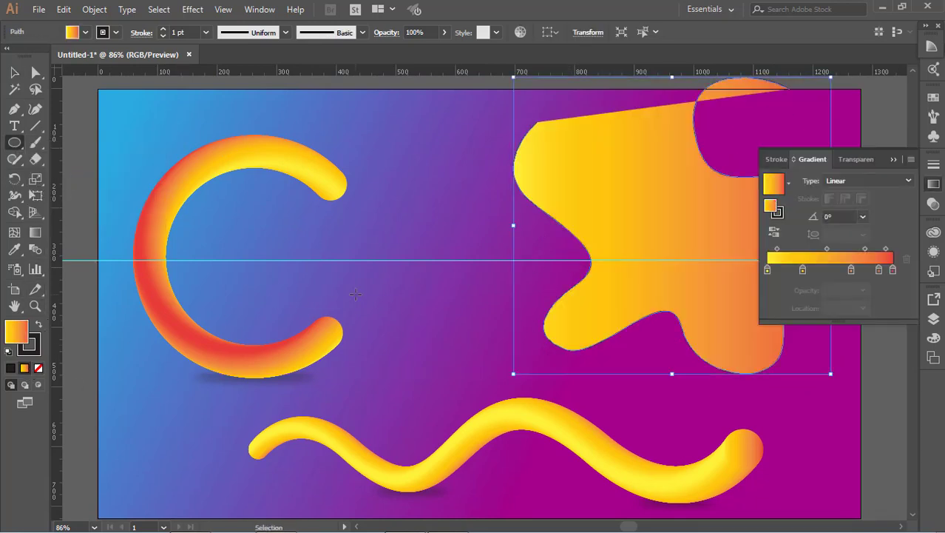
key("slash")
left_click(895, 159)
left_click(15, 73)
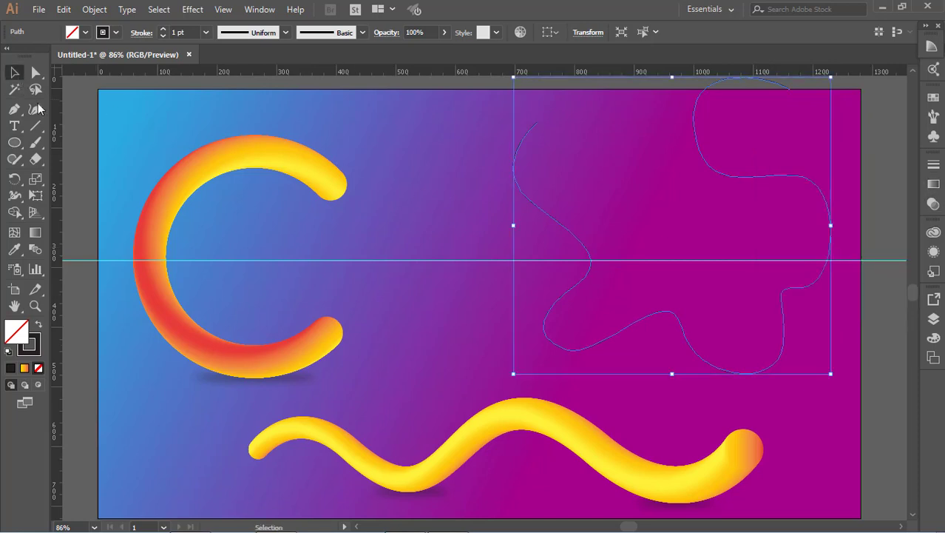
Step: Draw a circle about 52 px wide below the ring and give it the yellow-orange gradient fill with no stroke
left_click(80, 150)
left_click(17, 146)
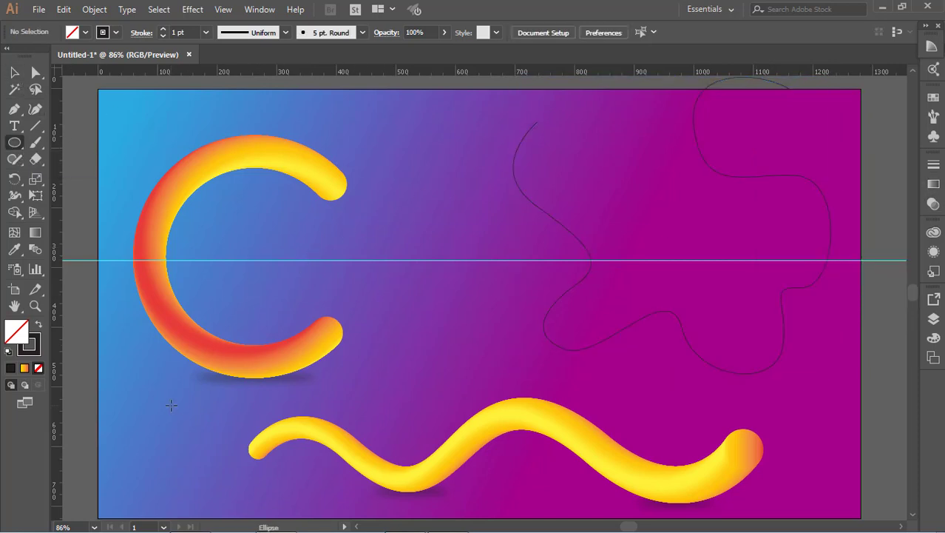
mouse_move(164, 386)
left_mouse_down()
mouse_move(191, 407)
mouse_move(194, 425)
mouse_move(185, 415)
left_mouse_up()
key("ctrl+z")
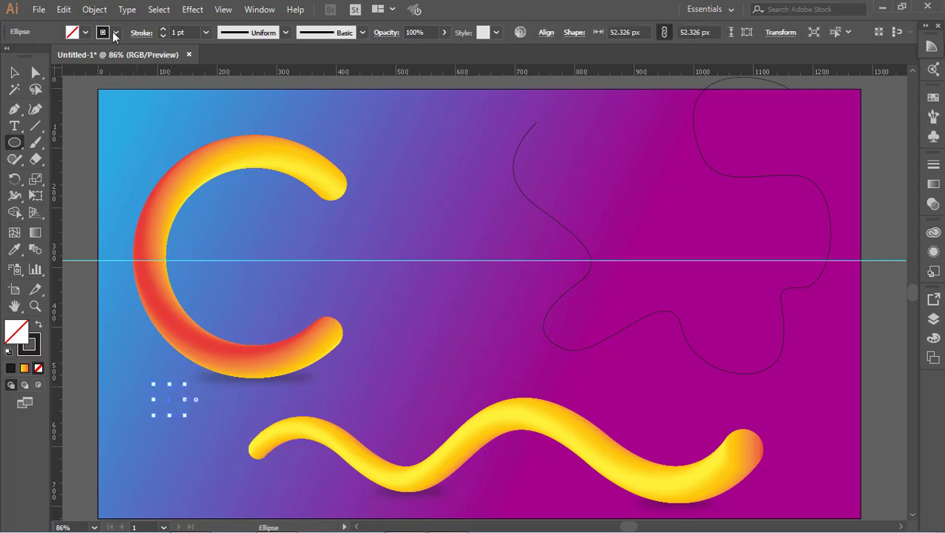
left_click(115, 32)
left_click(9, 56)
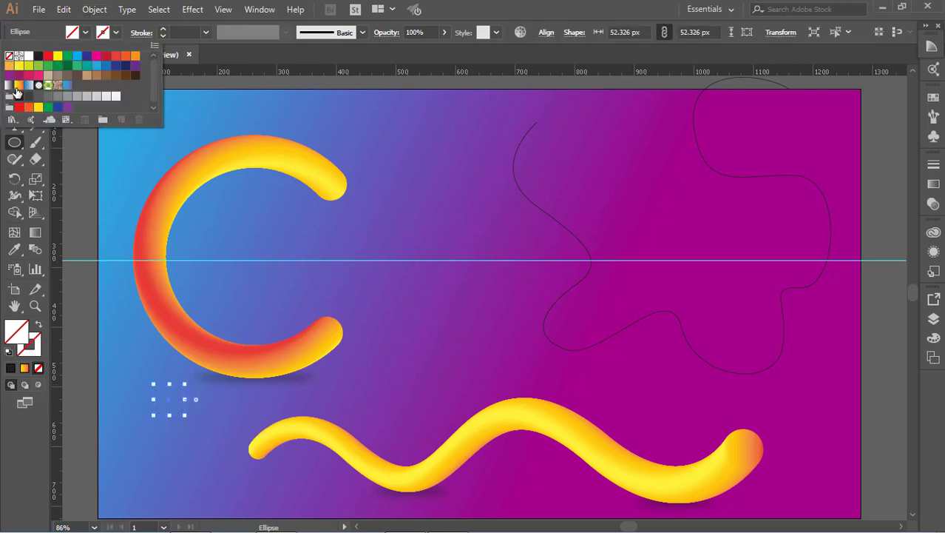
left_click(18, 86)
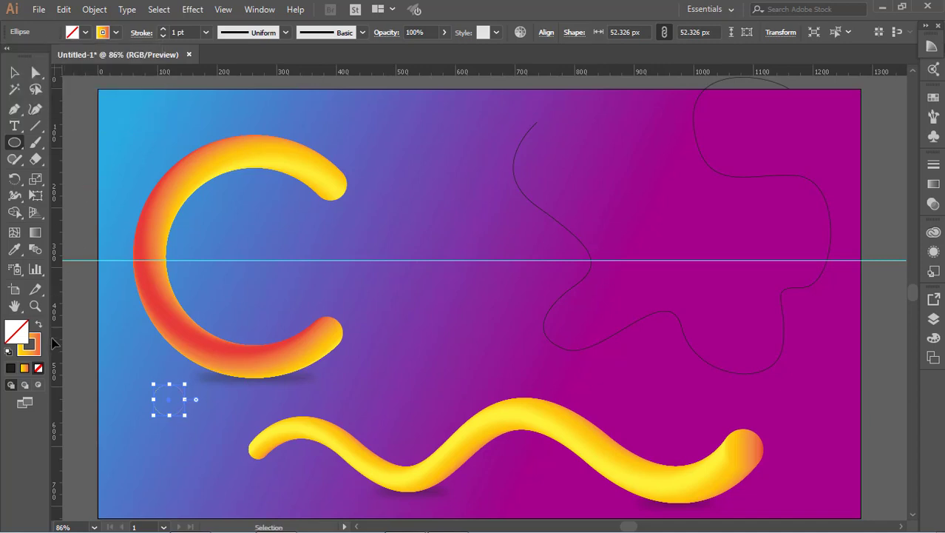
left_click(38, 323)
key("v")
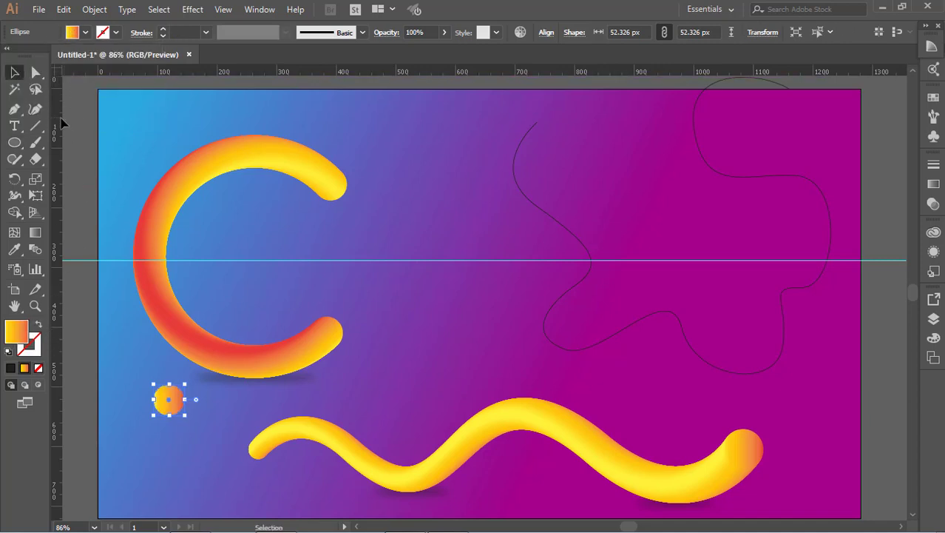
Step: Move the gradient circle near the artboard's left edge and place a copy level with it on the right edge, selecting both
left_click(195, 454)
left_click_drag(178, 409, 124, 412)
left_click(874, 404, "shift")
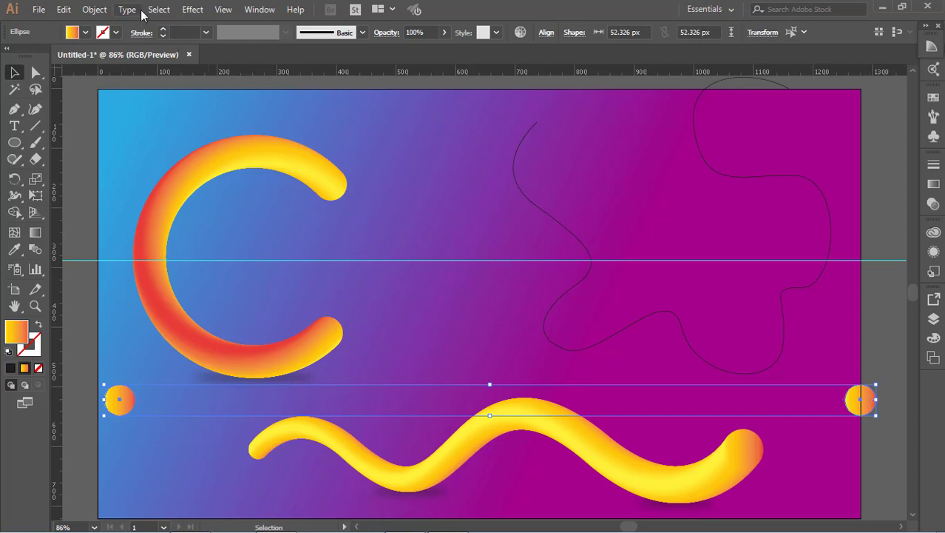
Step: Blend the two gradient circles and set the blend spacing to a Specified Distance of 1 px with preview on
left_click(94, 9)
mouse_move(164, 359)
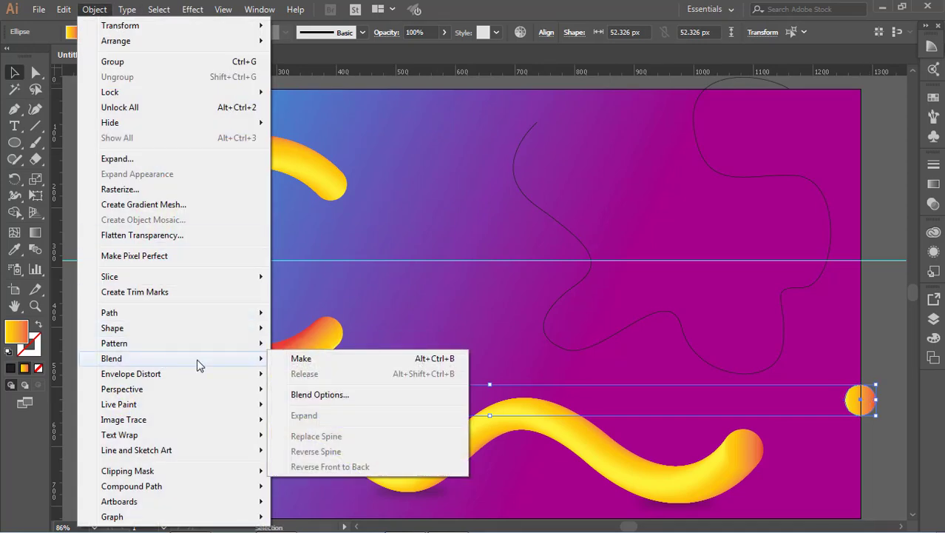
left_click(354, 358)
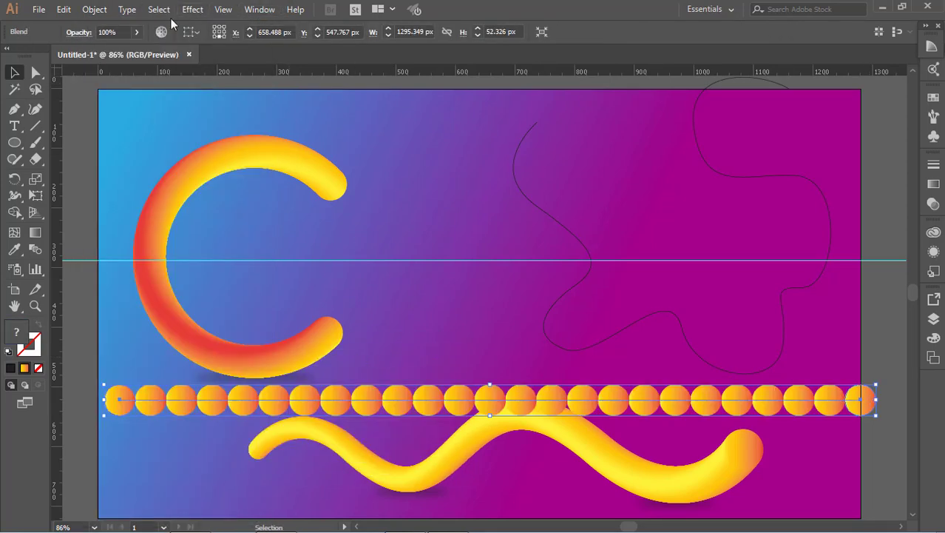
left_click(95, 10)
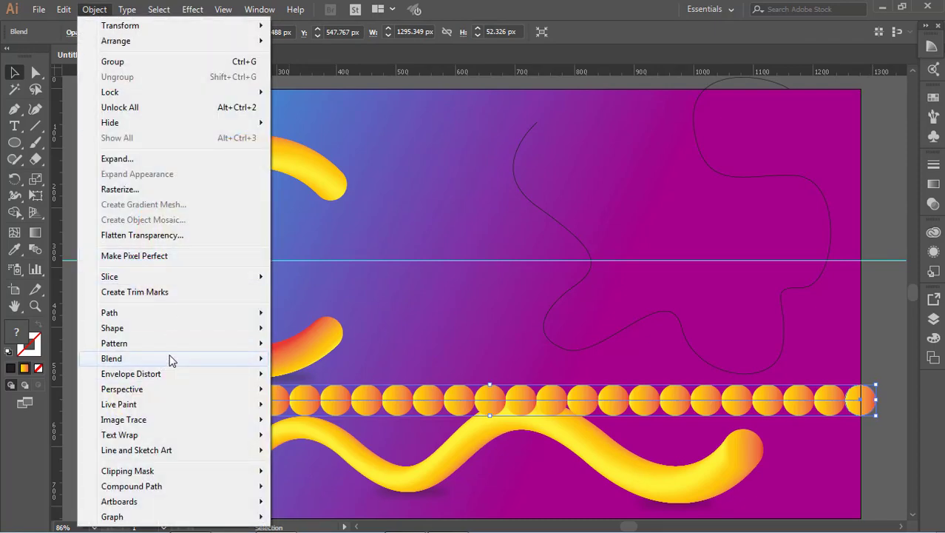
mouse_move(170, 360)
left_click(354, 398)
left_click(620, 370)
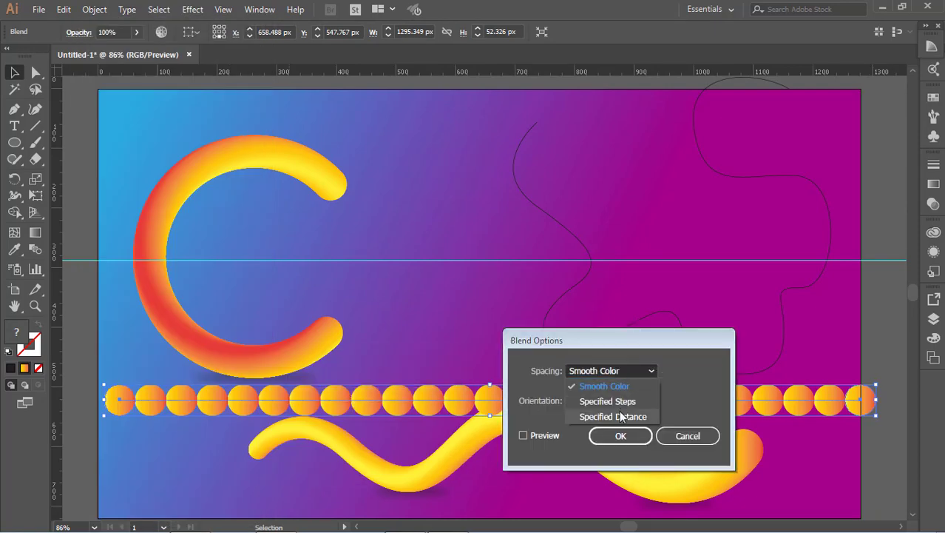
left_click(621, 416)
type("1")
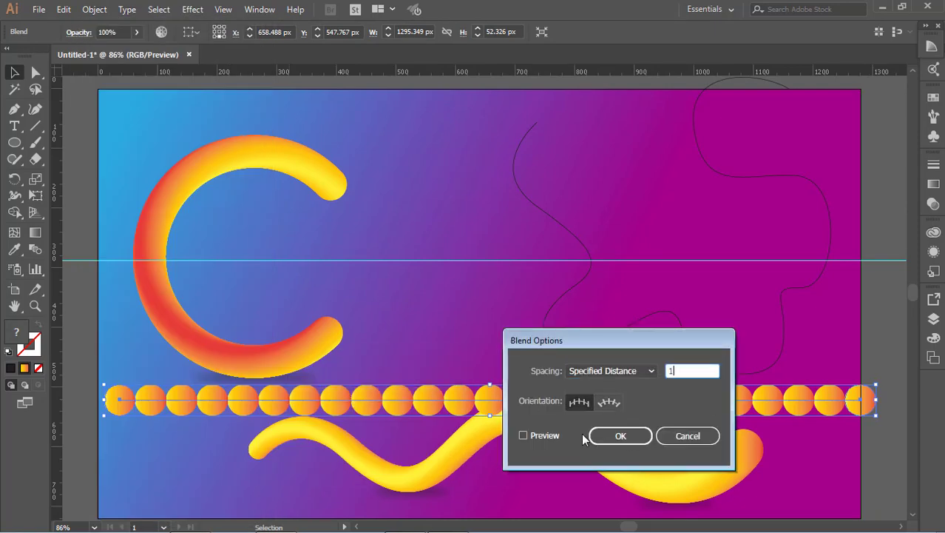
left_click(554, 436)
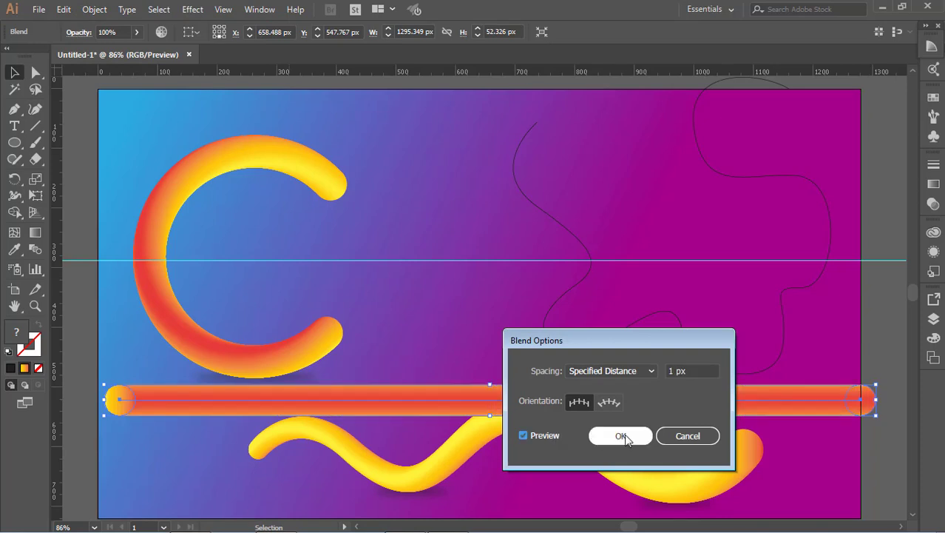
Step: Try 50 Specified Steps as the blend spacing, and return to Specified Distance
left_click(627, 372)
left_click(621, 402)
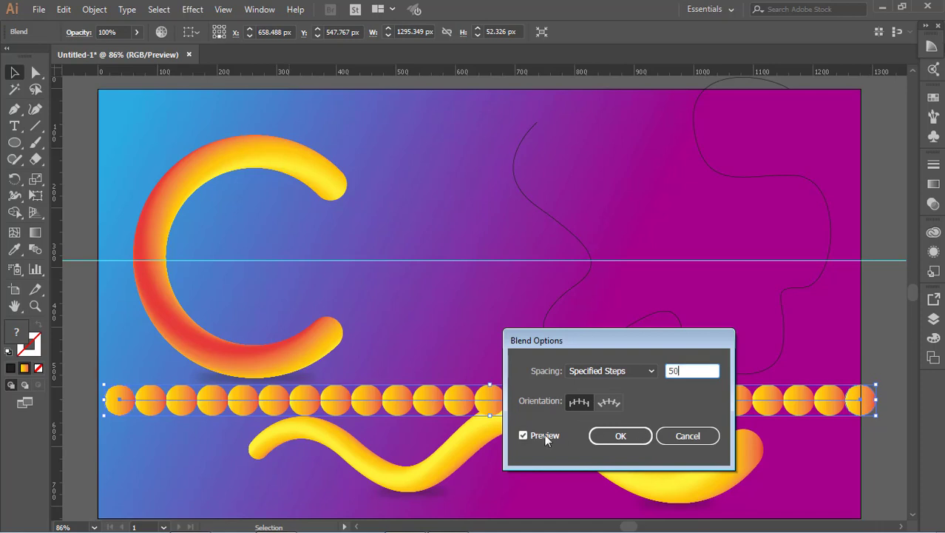
key("Tab")
left_click(625, 370)
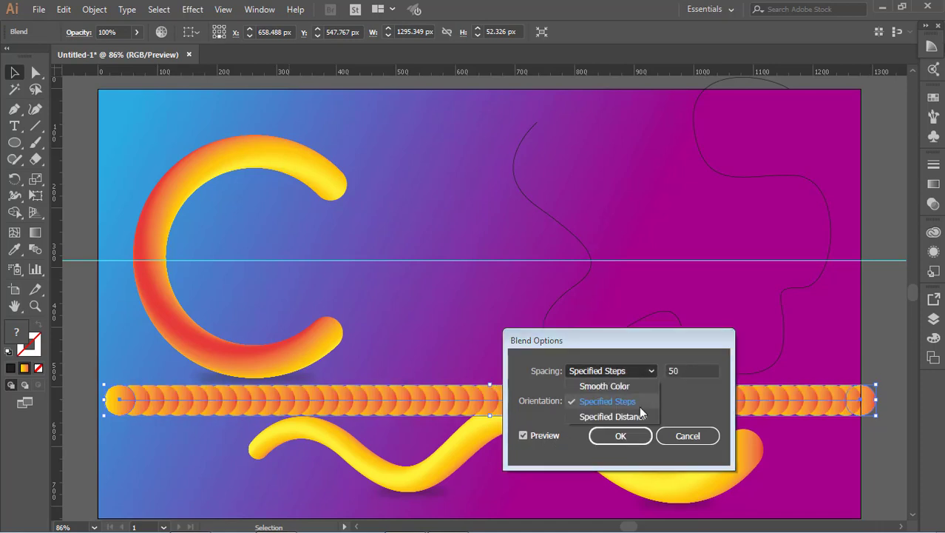
left_click(640, 416)
Step: Accept the 1 px blend spacing and replace the straight blend's spine with the winding pen path
left_click(627, 435)
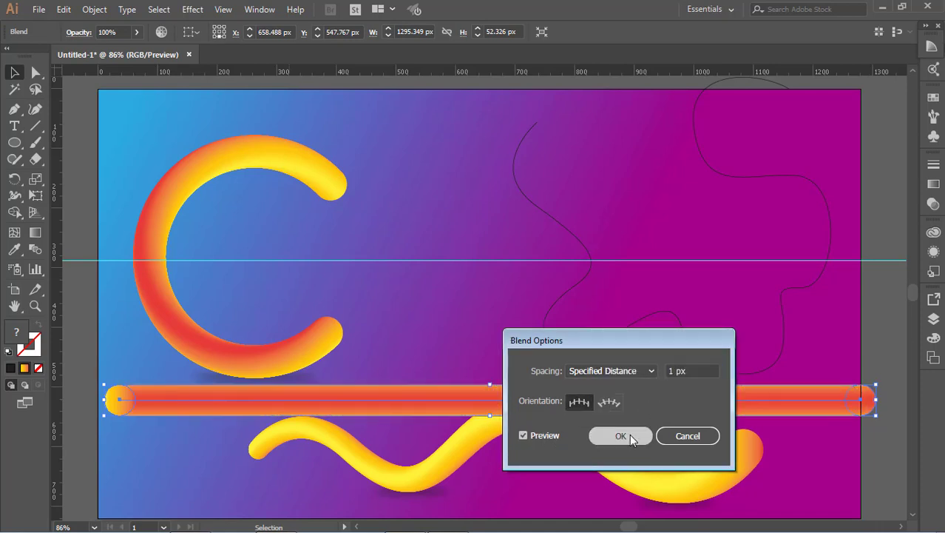
left_click(880, 354)
left_click(760, 405)
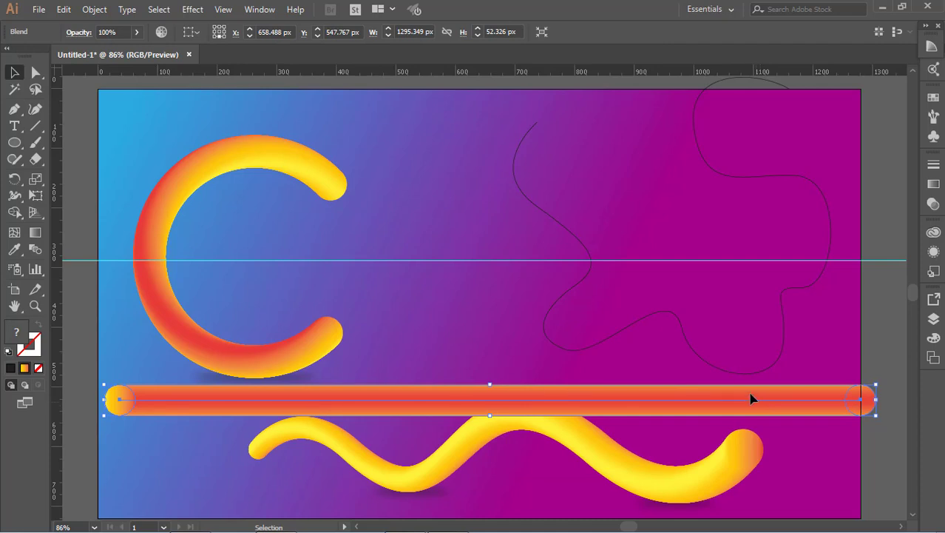
left_click(745, 370, "shift")
left_click(94, 9)
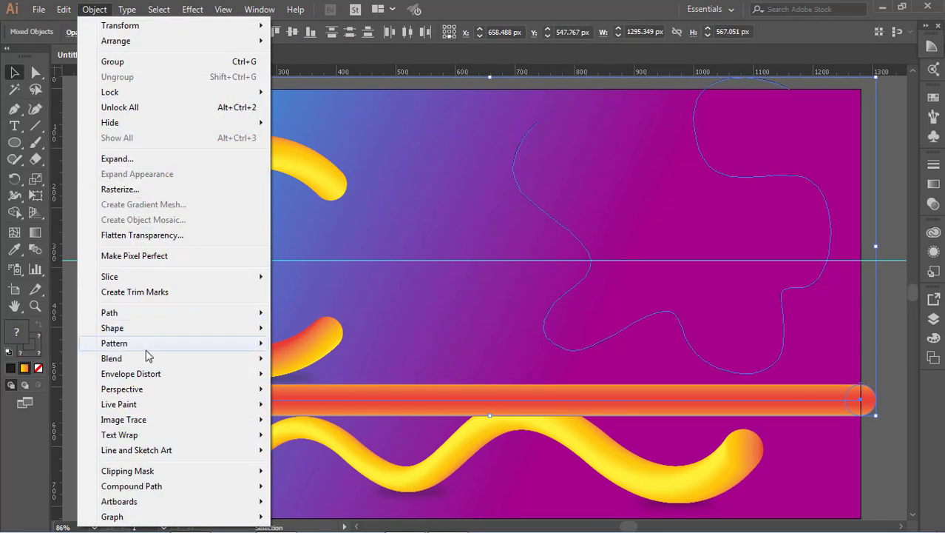
mouse_move(148, 358)
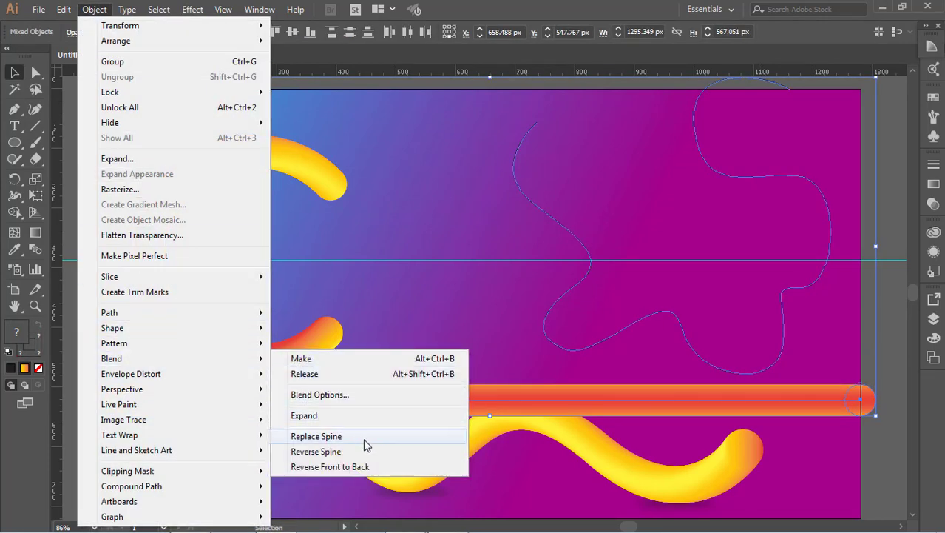
left_click(315, 436)
Step: Move the new winding blend left and slightly down, clear of the artboard's right edge
scroll(843, 415, "down", 1)
left_click(877, 399)
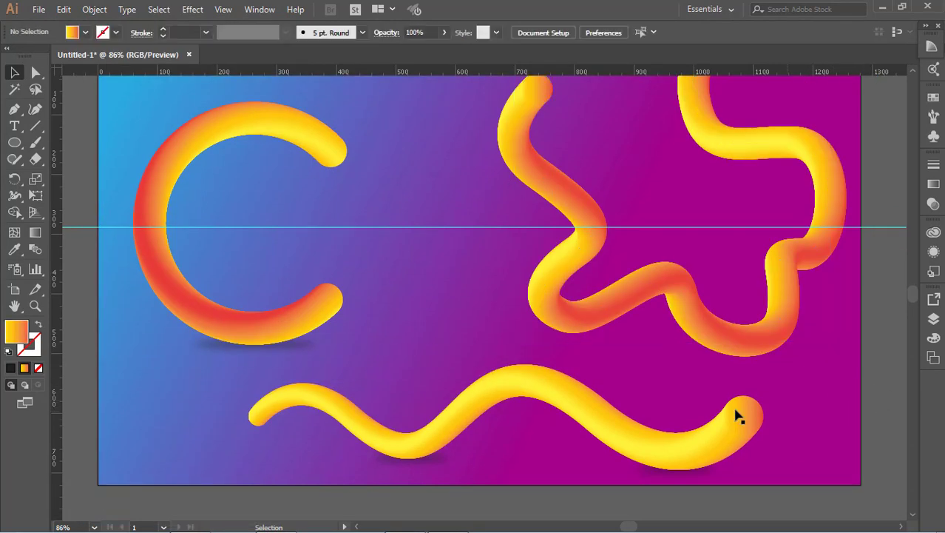
left_click_drag(717, 336, 639, 369)
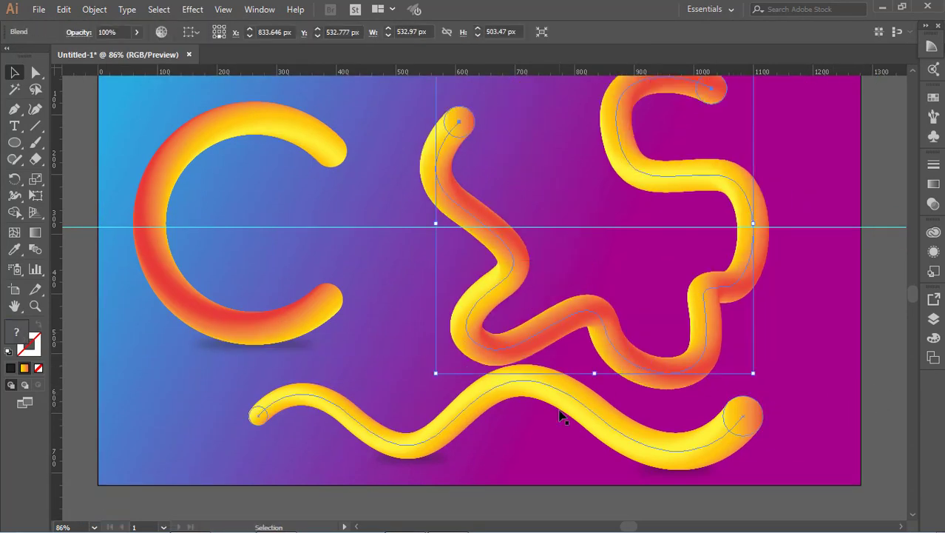
mouse_move(584, 411)
left_mouse_down()
mouse_move(437, 411)
mouse_move(443, 415)
left_mouse_up()
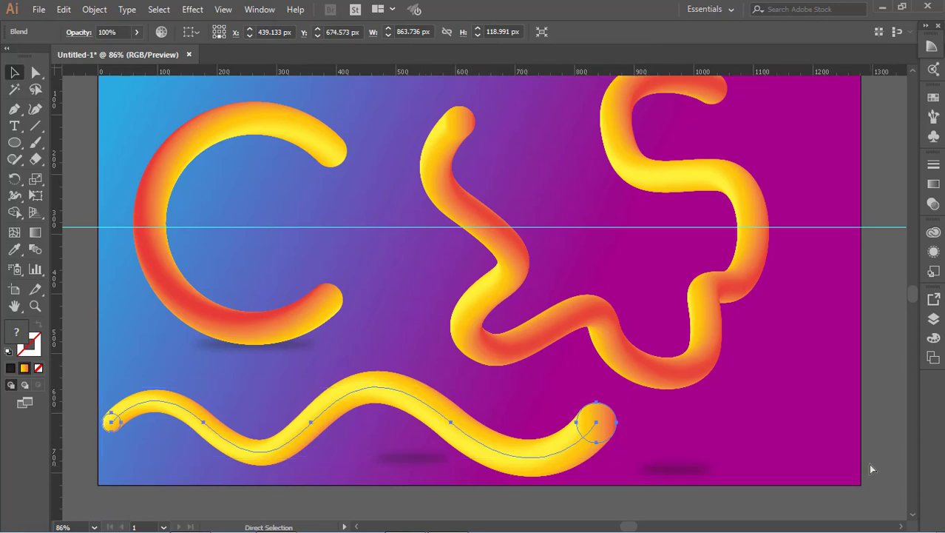
key("ctrl+z")
scroll(909, 415, "down", 4)
scroll(697, 436, "up", 2)
scroll(697, 437, "up", 1)
Step: Select the wavy blend together with its two shadow ellipses and move them left, close to the artboard's left edge
left_click(405, 381)
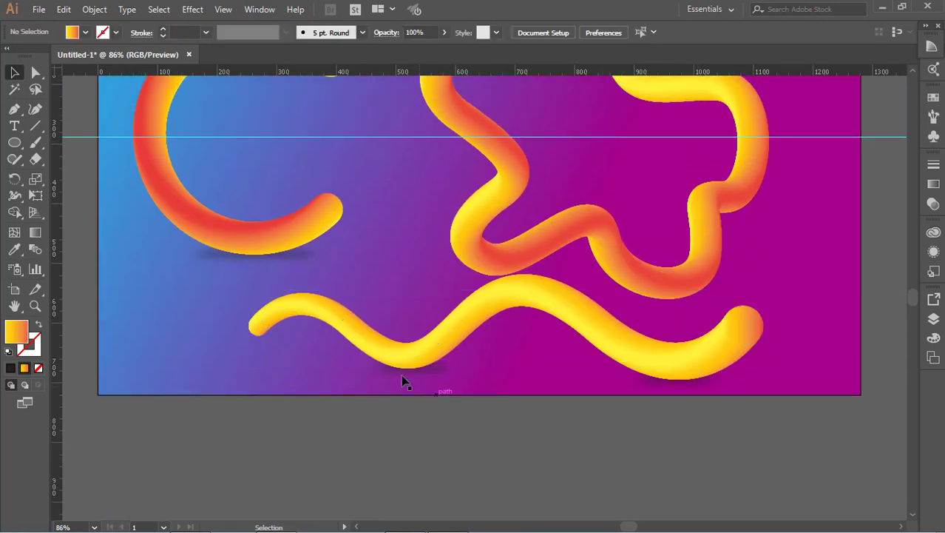
left_click(437, 372)
left_click(666, 378, "shift")
left_click(653, 352, "shift")
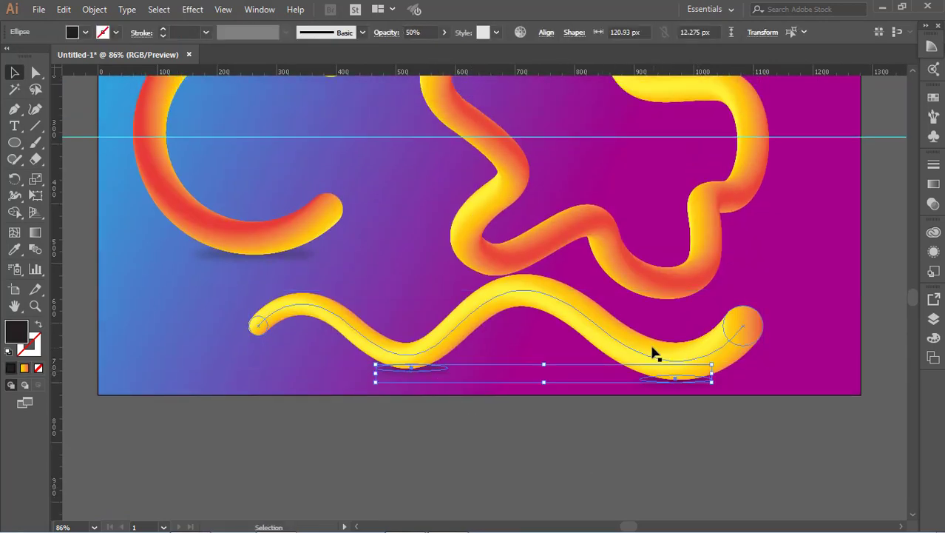
left_click_drag(638, 349, 500, 350)
left_click_drag(560, 416, 560, 416)
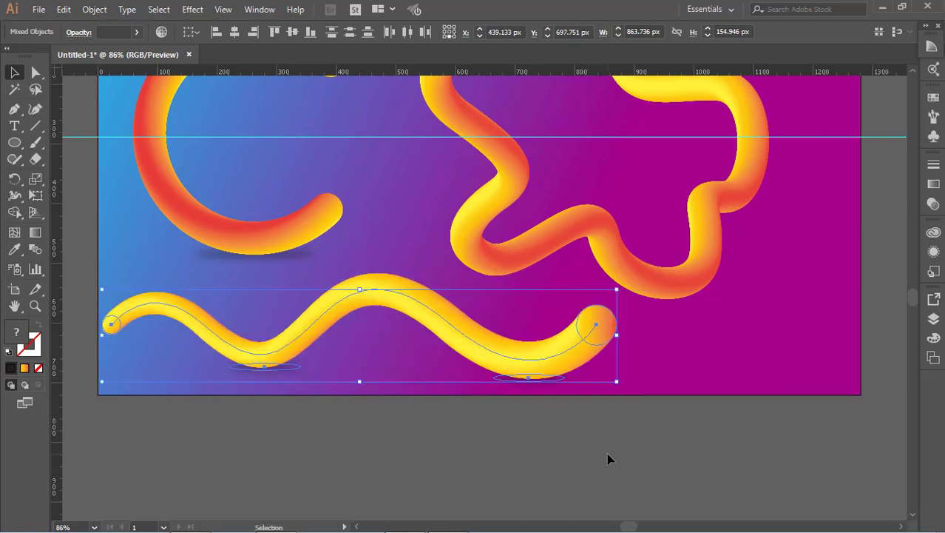
Step: Deselect the wavy group and shift the winding blend back toward the artboard's right side
left_click(603, 418)
scroll(622, 414, "up", 7)
left_click_drag(638, 387, 701, 381)
Step: Select the C-shaped ring with its shadow and enlarge both together, fine-tuning the size to fit the artboard
left_click(303, 370)
left_click(342, 185, "shift")
left_click_drag(359, 144, 401, 95)
scroll(437, 253, "up", 2)
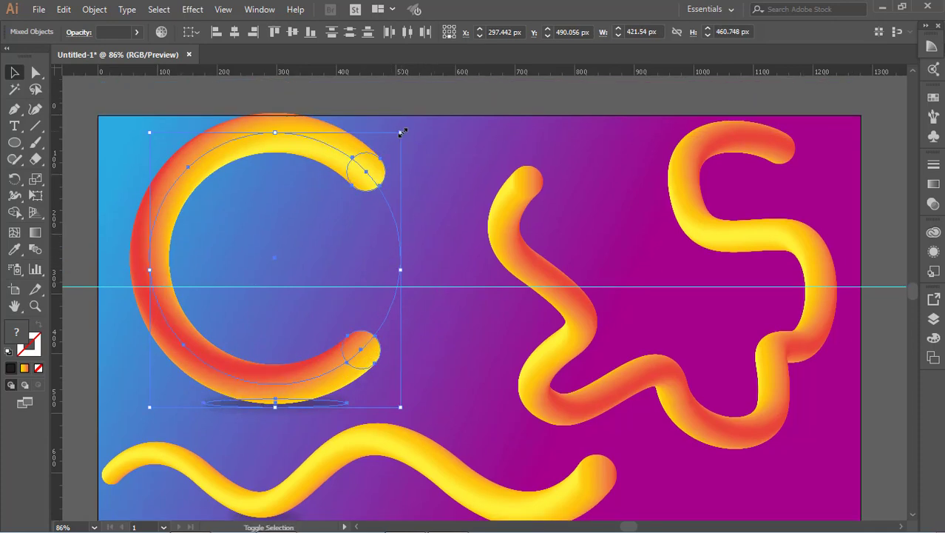
left_click_drag(402, 133, 394, 148)
scroll(396, 226, "down", 3)
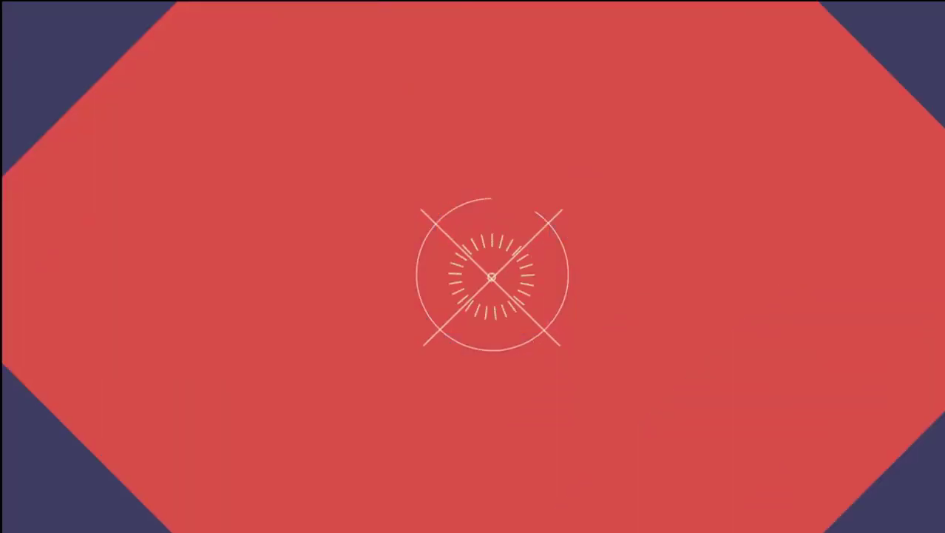